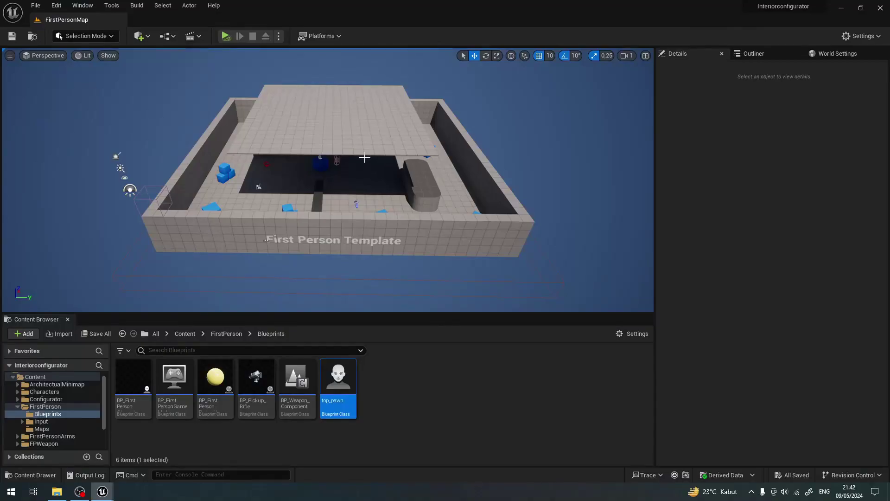
- Play the level in a New Editor Window and quit it with the HUD's Exit game icon
left_click(279, 36)
left_click(295, 73)
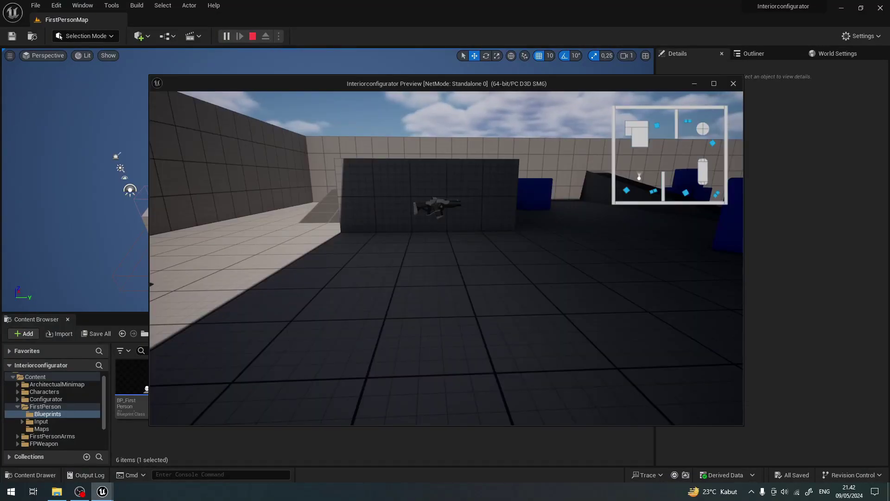
mouse_move(446, 259)
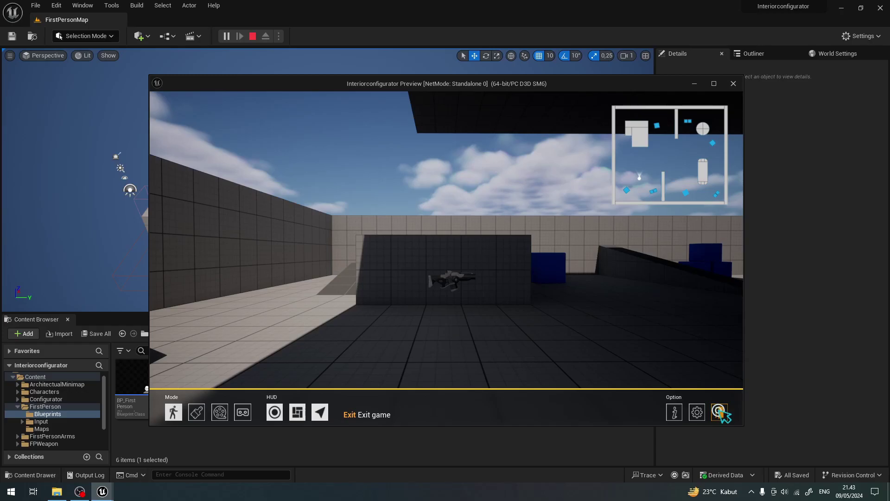
left_click(721, 414)
- Replay with Alt+P, switch to the top-down overview, and quit again via Exit game
key("alt+p")
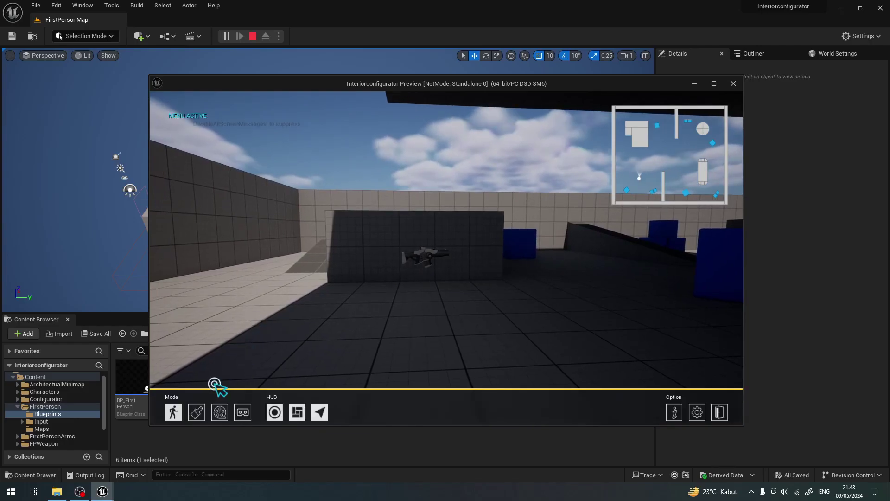
left_click(197, 412)
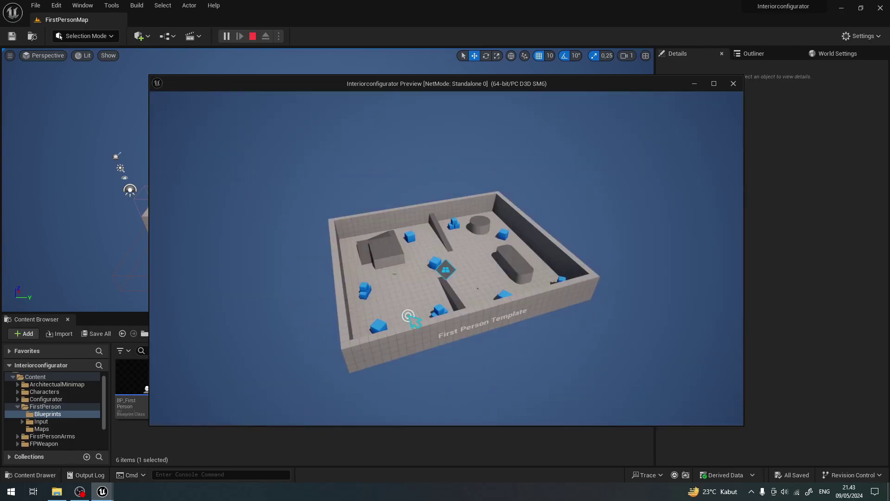
mouse_move(721, 414)
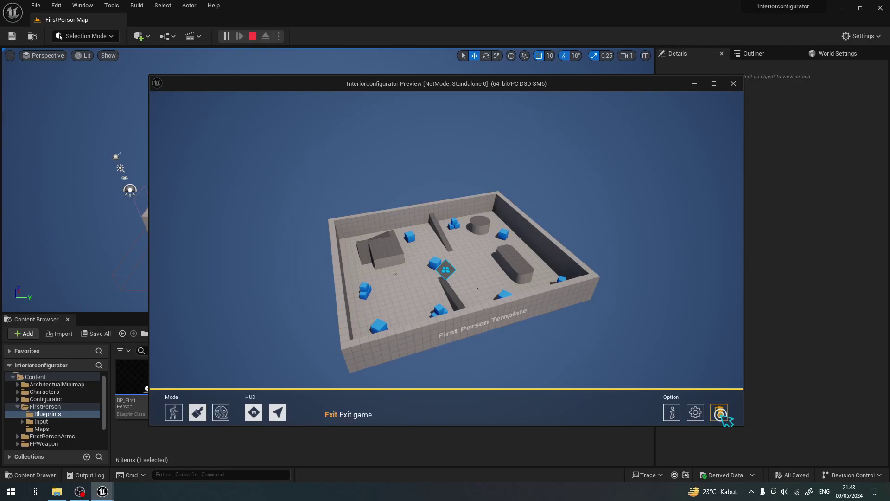
left_click(722, 414)
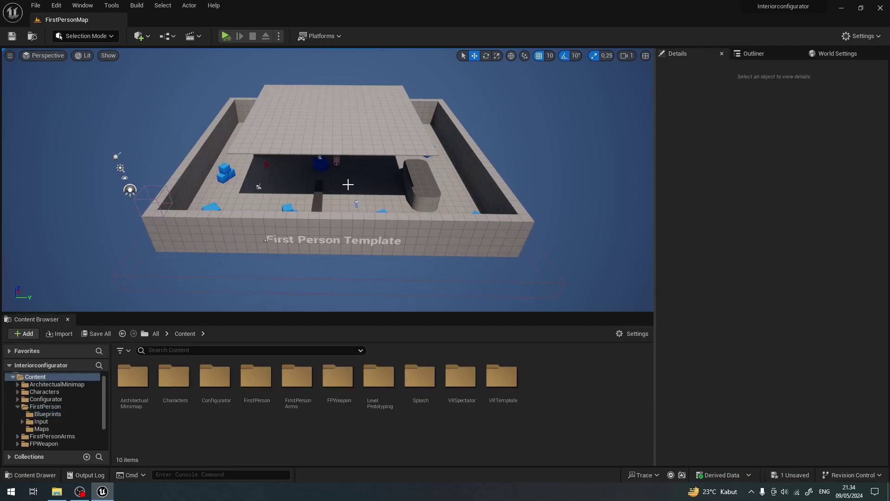
- Open BP_mainwidget from Configurator > Blueprints > Widgets
double_click(215, 378)
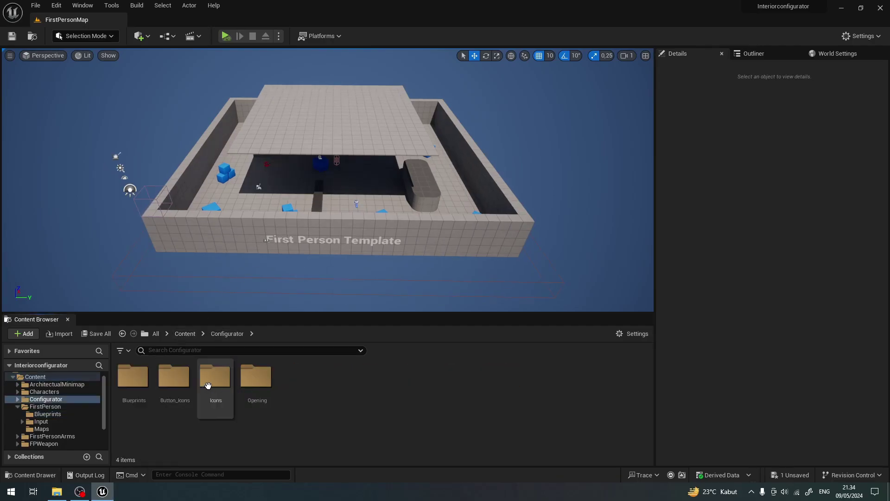
double_click(141, 411)
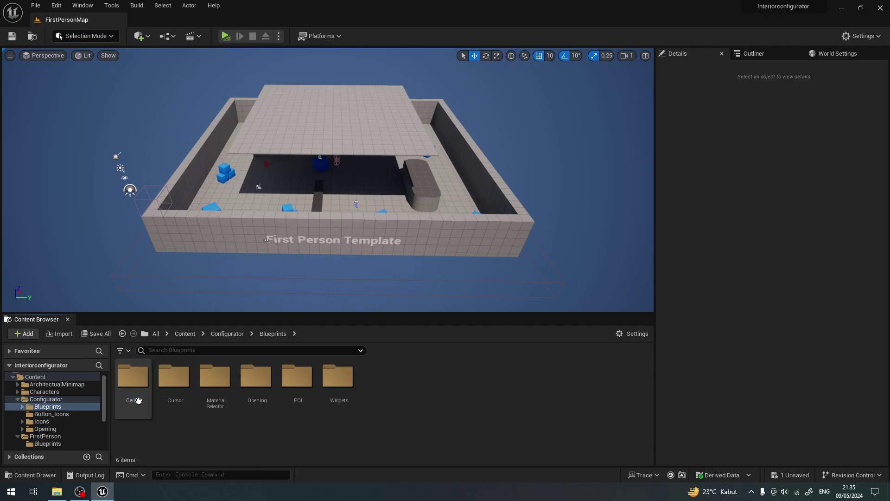
double_click(350, 401)
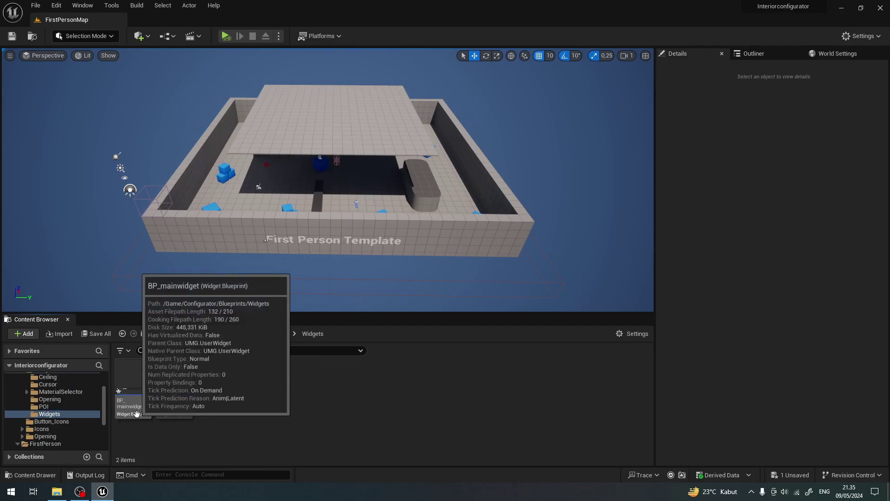
left_click(137, 395)
double_click(138, 395)
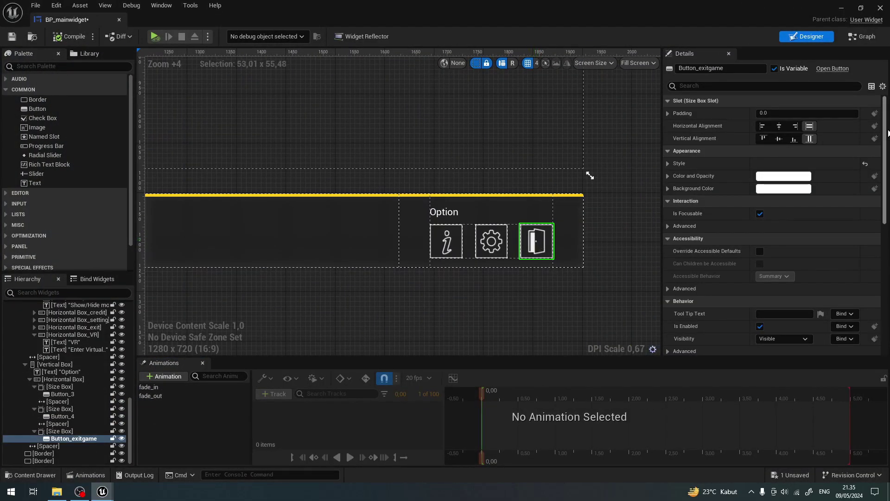
- Add an On Clicked event for Button_exitgame and select the Get All Actors and loop nodes
scroll(697, 301, "down", 5)
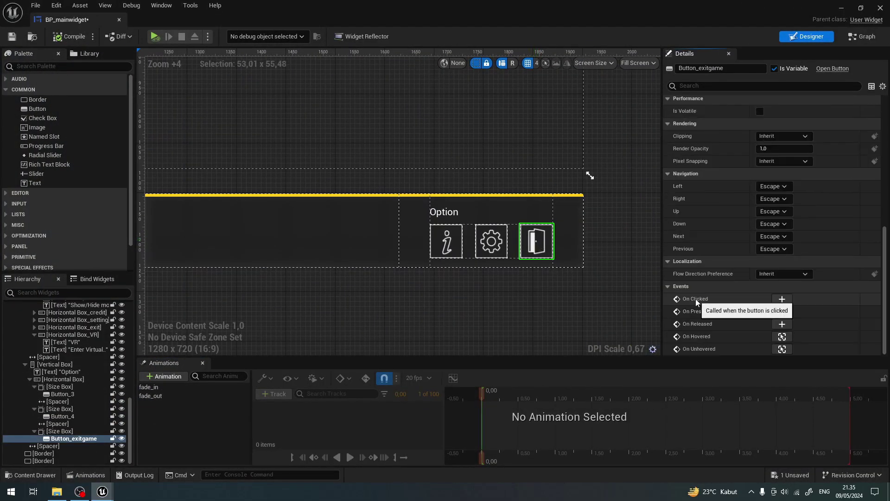
left_click(783, 299)
left_click_drag(306, 138, 481, 230)
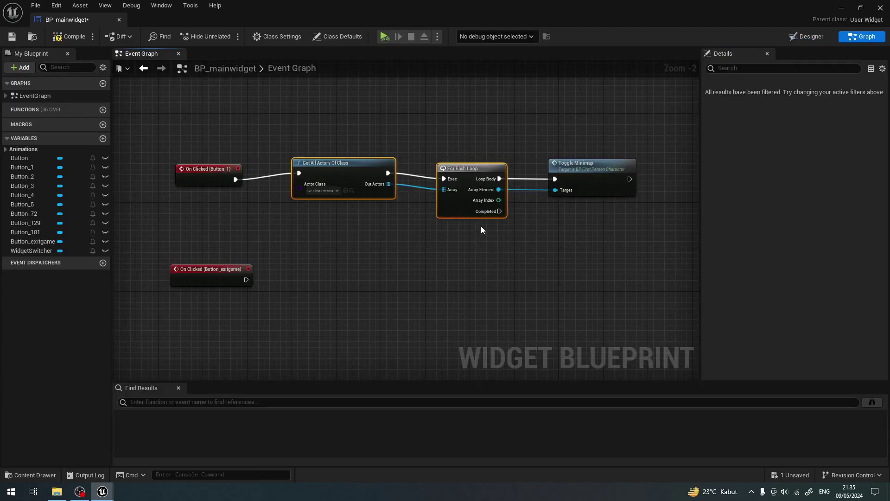
- Duplicate Get All Actors Of Class and For Each Loop, wiring On Clicked (Button_exitgame) into them
right_click_drag(294, 269, 340, 221)
key("ctrl+c")
key("ctrl+v")
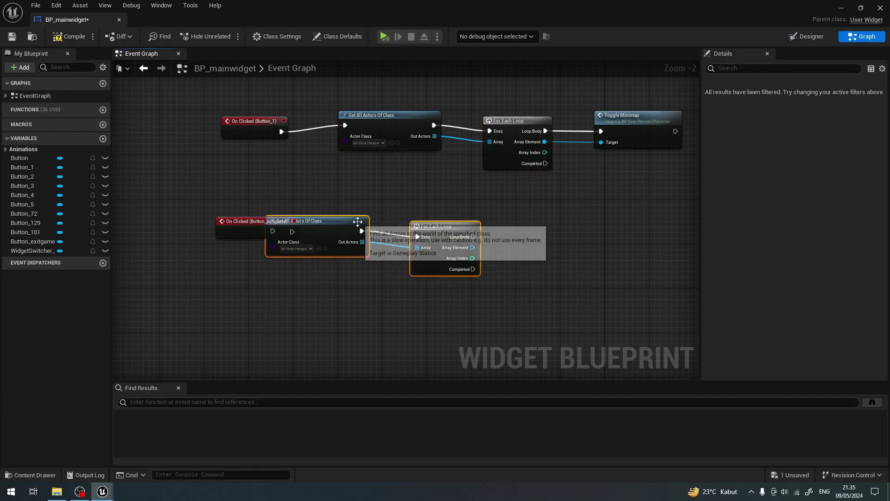
mouse_move(341, 224)
left_mouse_down()
mouse_move(430, 225)
mouse_move(419, 225)
left_mouse_up()
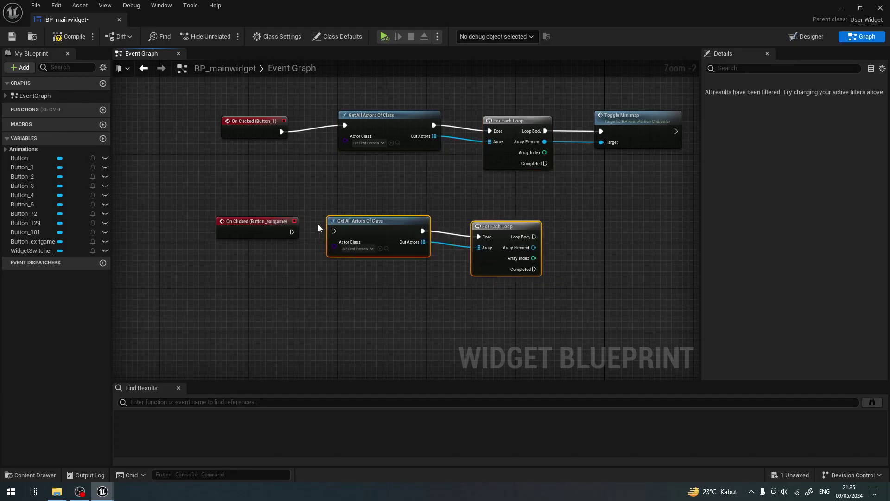
left_click_drag(290, 231, 335, 231)
- Compile the widget blueprint and browse to the Actor Class blueprint asset
scroll(375, 277, "up", 1)
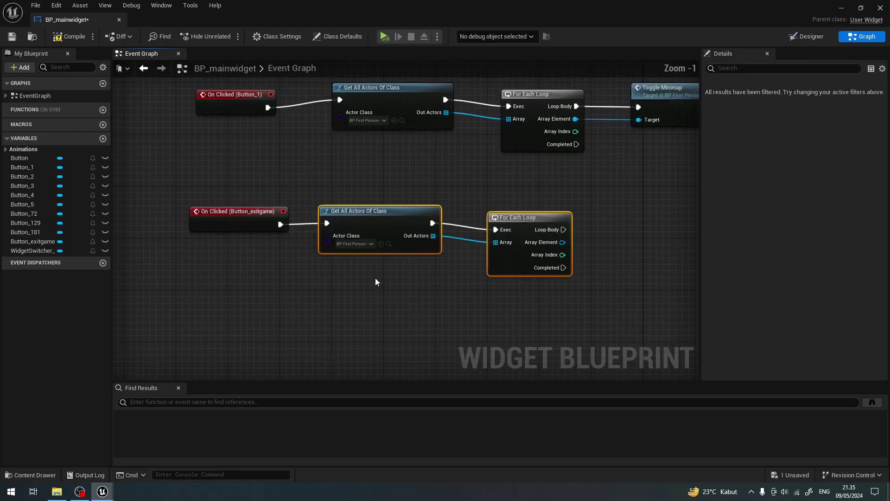
left_click(73, 39)
right_click_drag(257, 169, 267, 172)
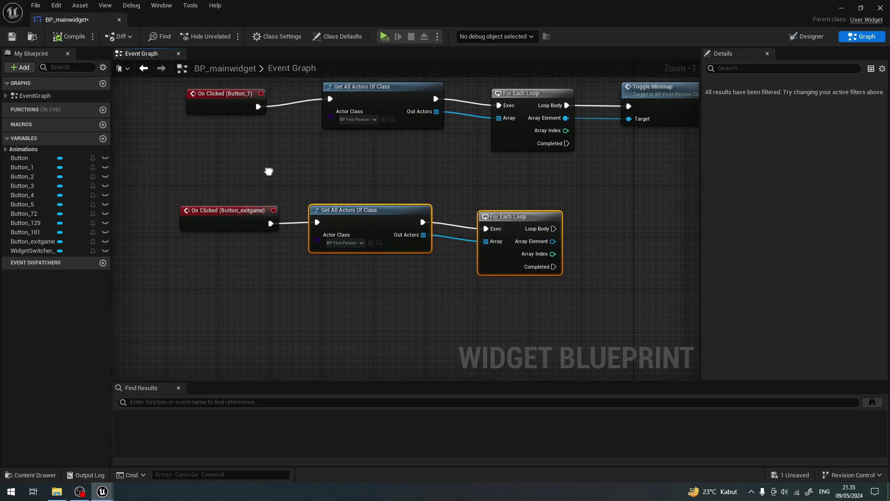
scroll(341, 245, "up", 1)
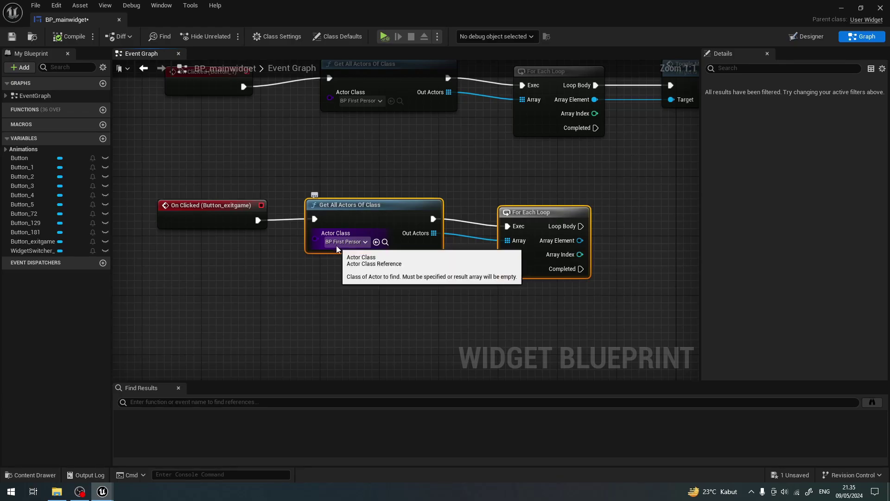
left_click(385, 242)
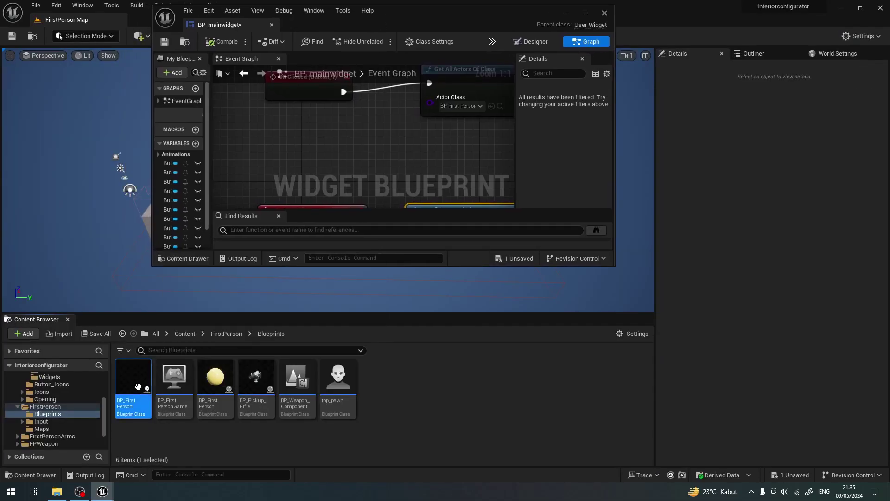
- In BP_FirstPersonCharacter, add a custom event named ExitGame
double_click(138, 387)
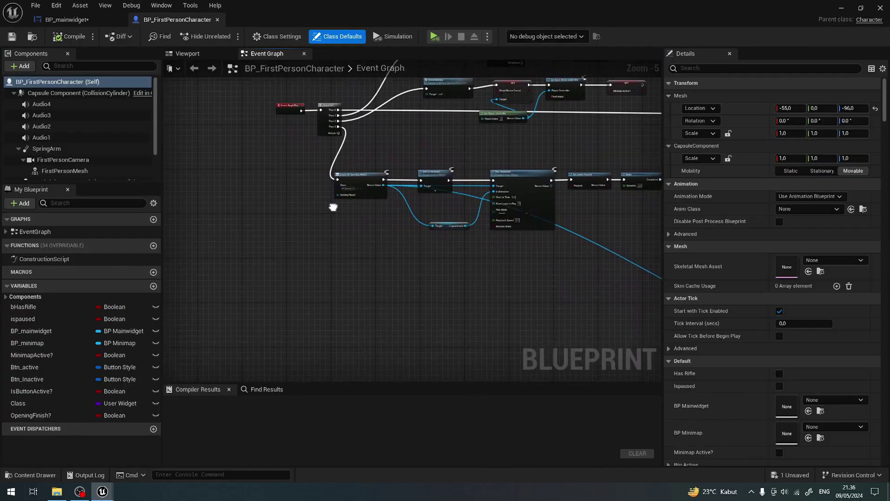
scroll(302, 99, "up", 2)
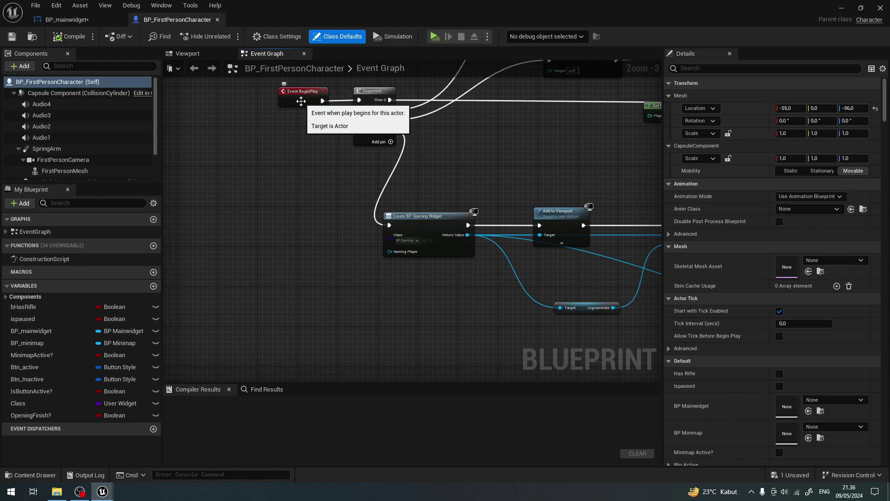
scroll(336, 200, "down", 2)
mouse_move(336, 201)
right_mouse_down()
mouse_move(344, 138)
mouse_move(325, 238)
right_mouse_up()
right_click(305, 252)
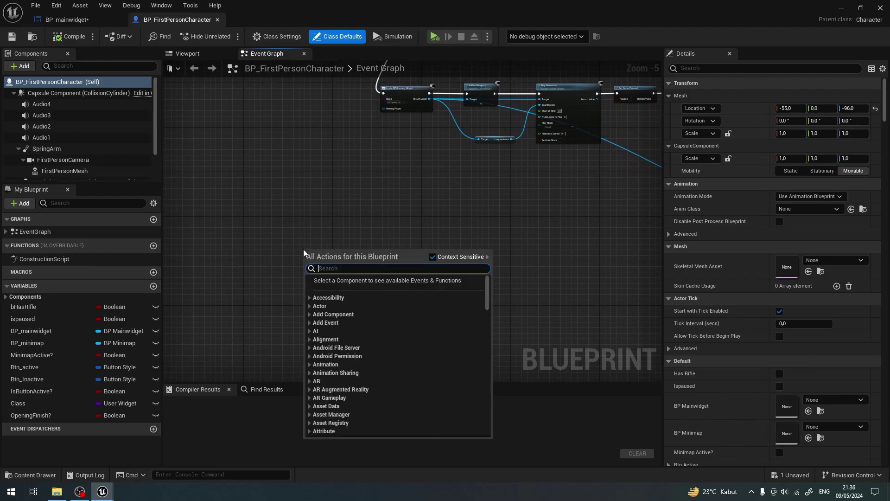
type("cus")
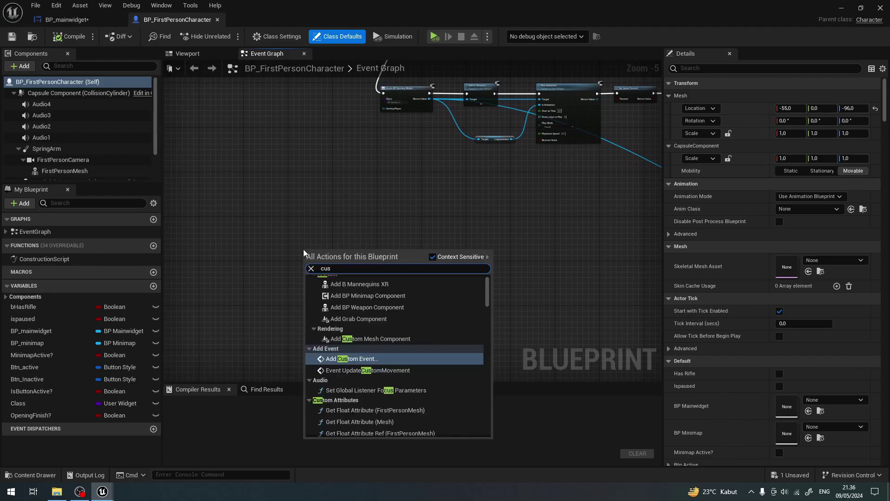
left_click(336, 358)
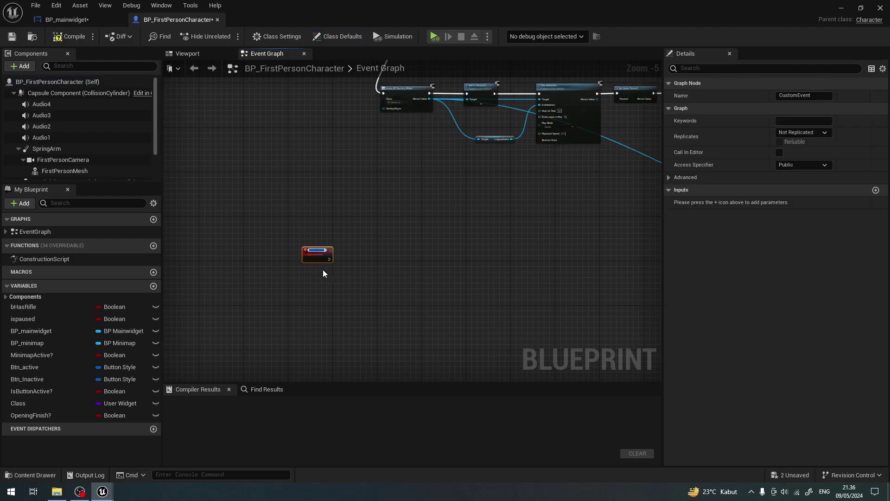
scroll(318, 251, "up", 2)
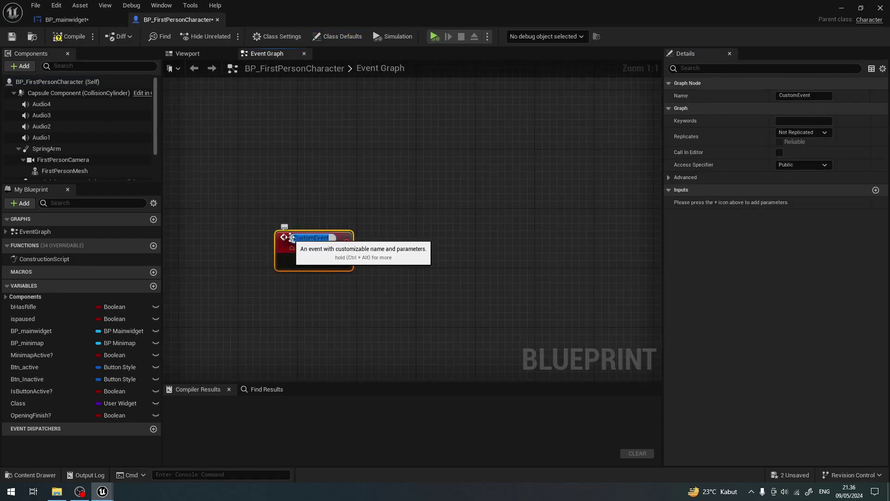
type("ExitGame")
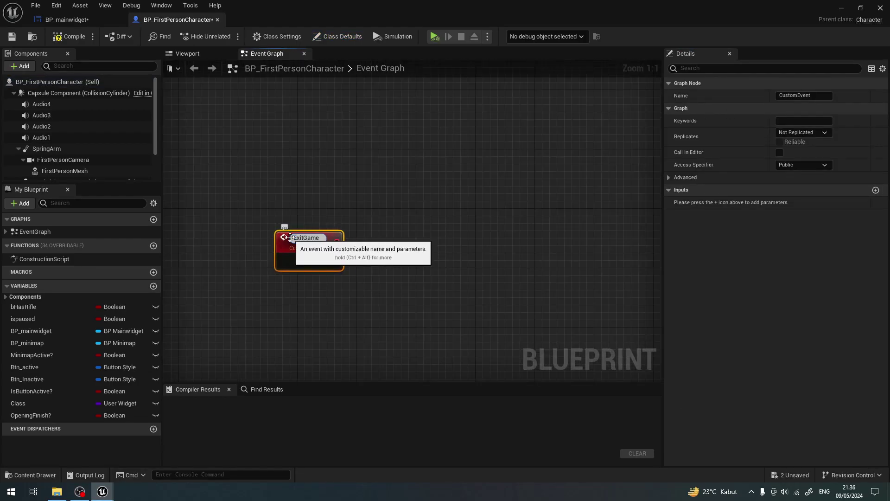
key("Return")
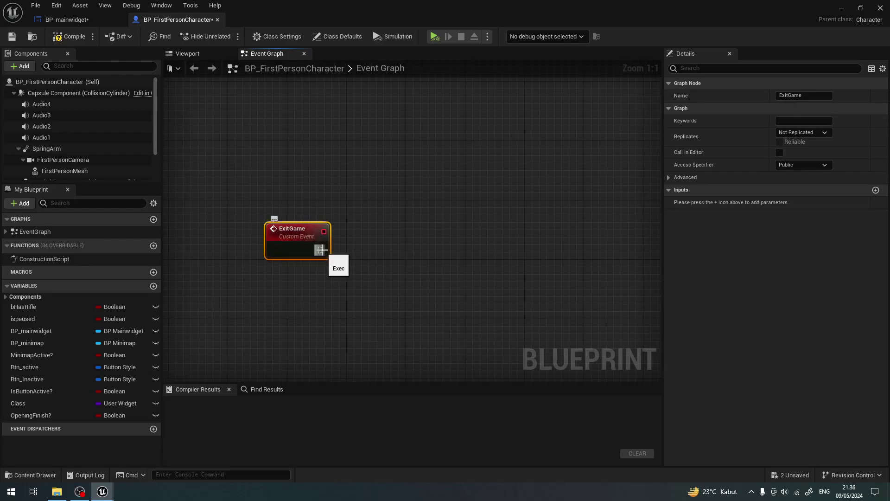
- Connect ExitGame to a Quit Game node, then compile and save the character blueprint
left_click_drag(321, 250, 397, 231)
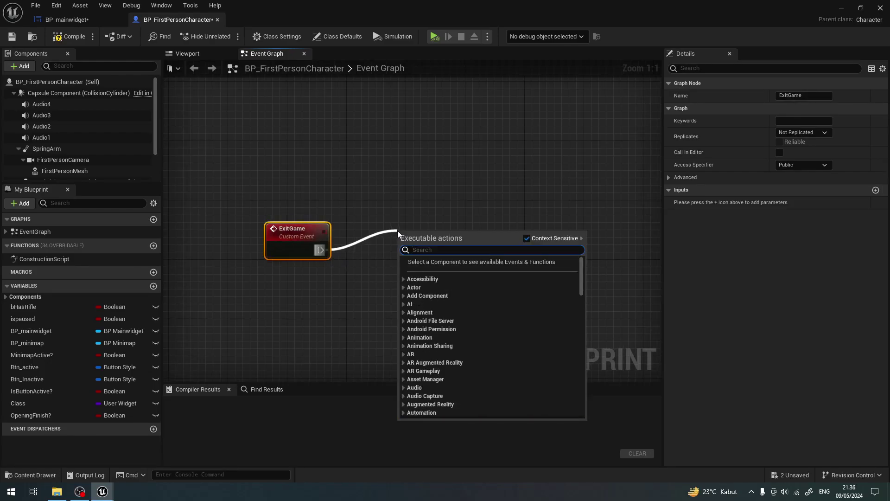
type("quite")
key("BackSpace")
key("Return")
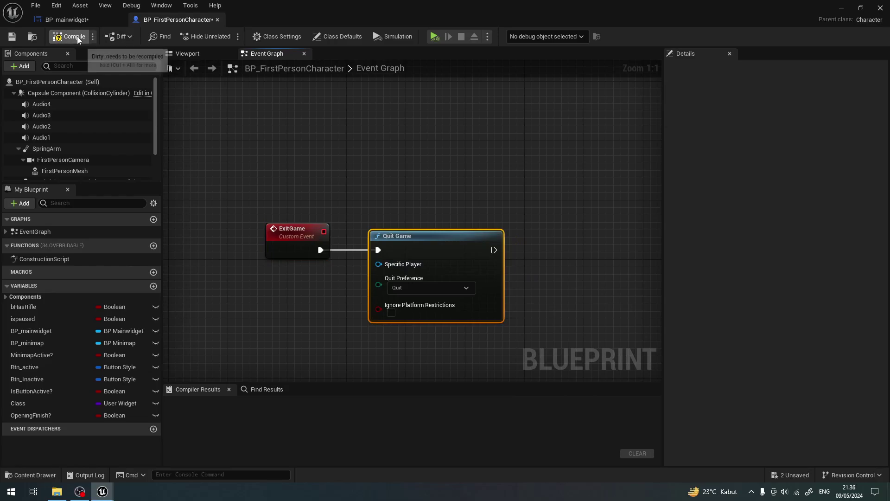
left_click(57, 36)
left_click(12, 36)
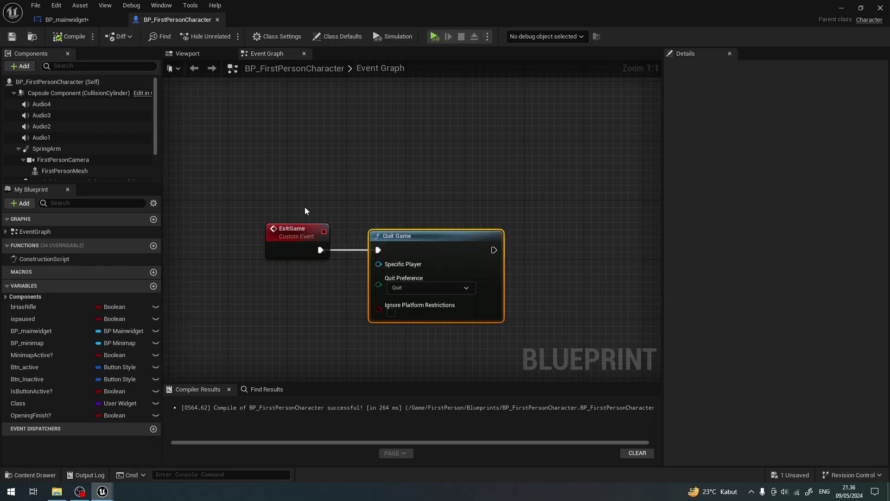
- Copy the ExitGame event's name from its Details Name field
left_click(285, 248)
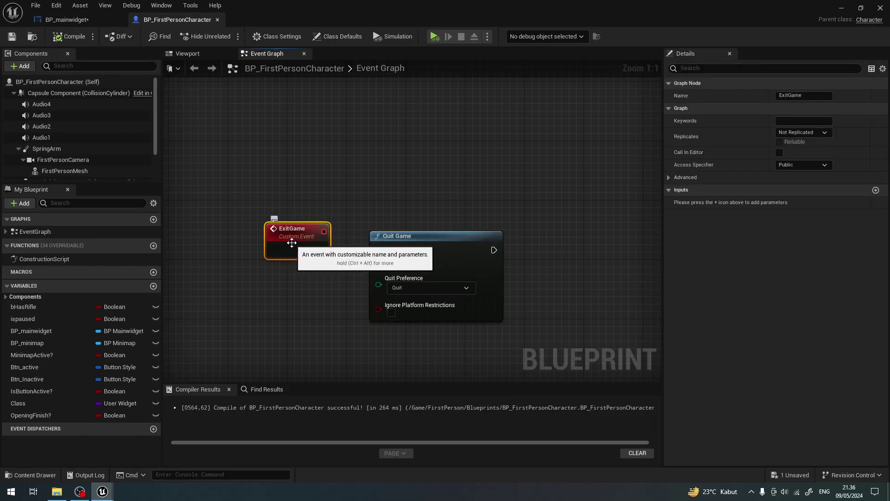
left_click(802, 96)
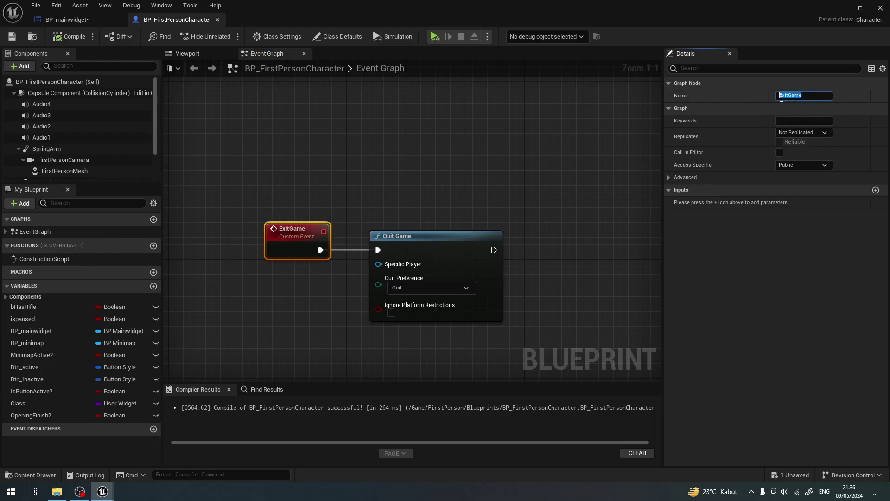
right_click(786, 96)
left_click(804, 135)
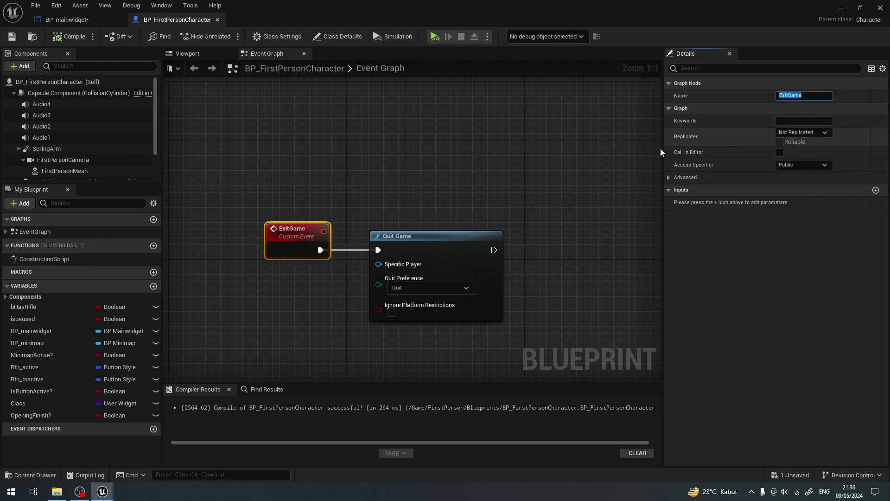
left_click(423, 163)
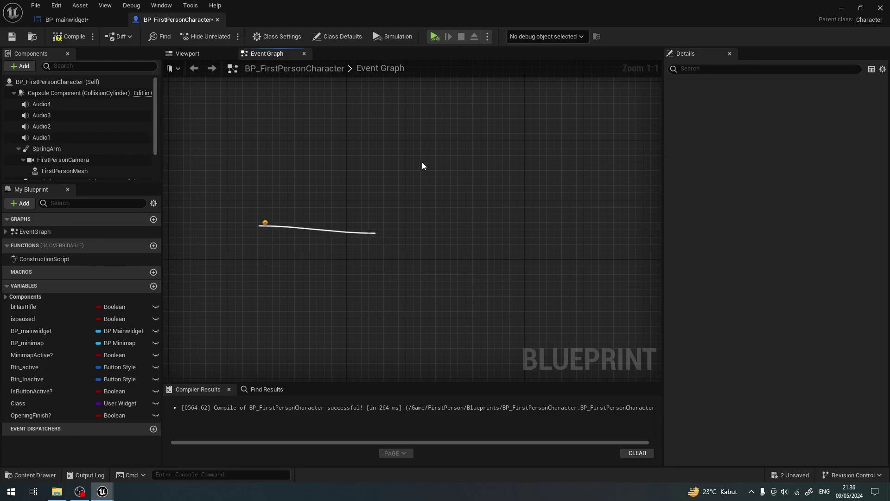
- In BP_mainwidget, connect On Clicked (Button_exitgame) to Get All Actors Of Class
left_click(84, 22)
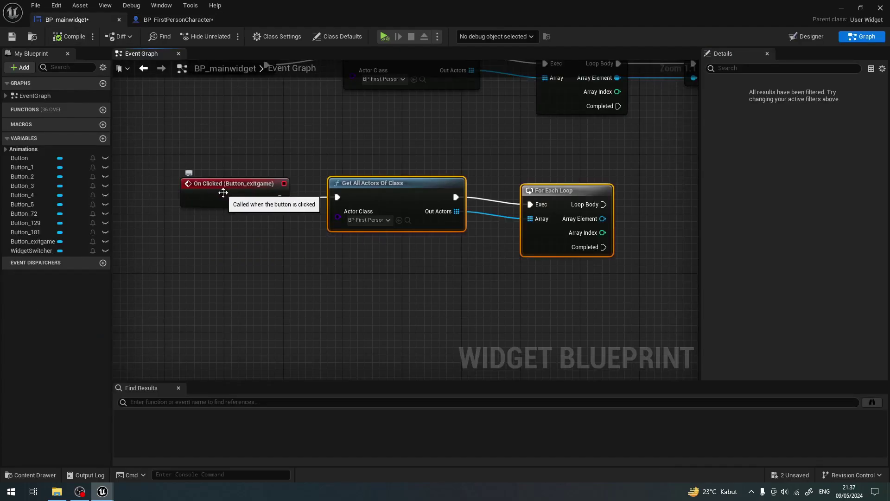
left_click_drag(281, 198, 337, 197)
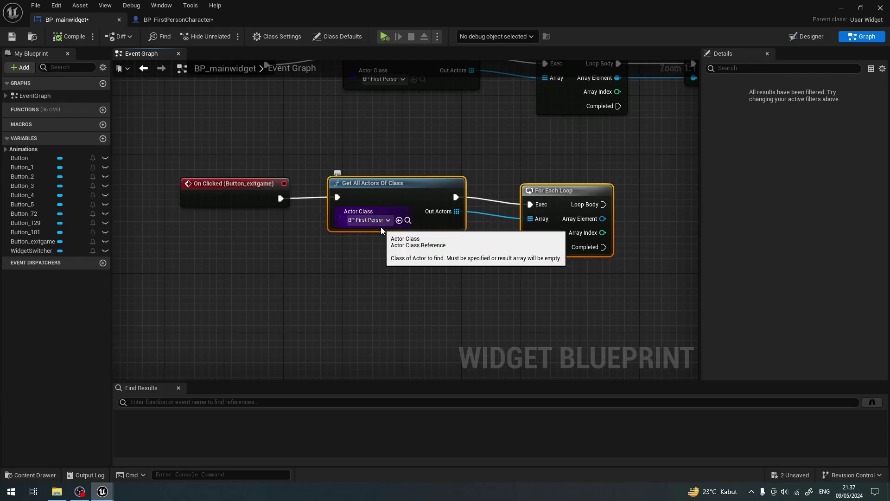
right_click_drag(421, 235, 236, 240)
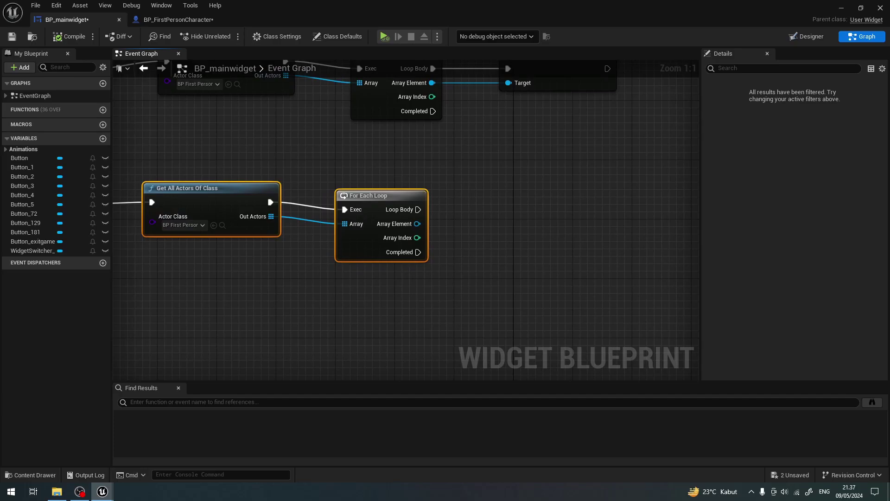
right_click_drag(430, 228, 371, 226)
- Call Exit Game on each Array Element from Loop Body, then compile and save
left_click_drag(358, 222, 460, 226)
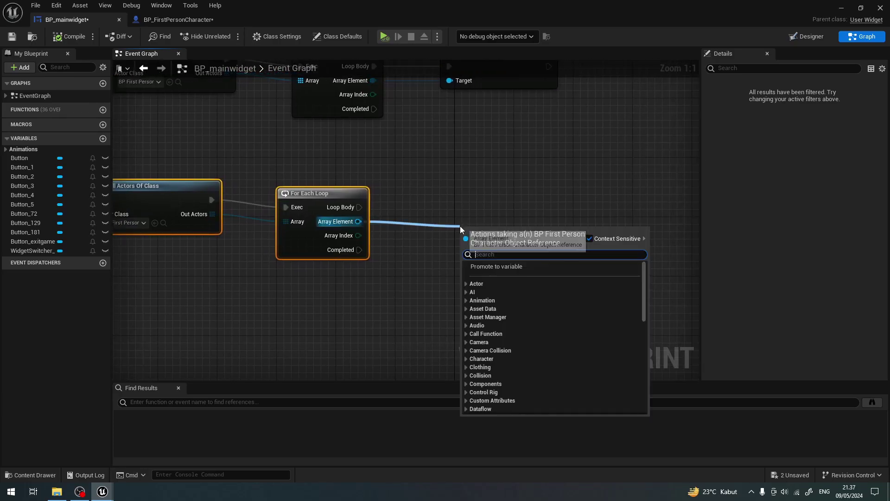
type("ExitGame")
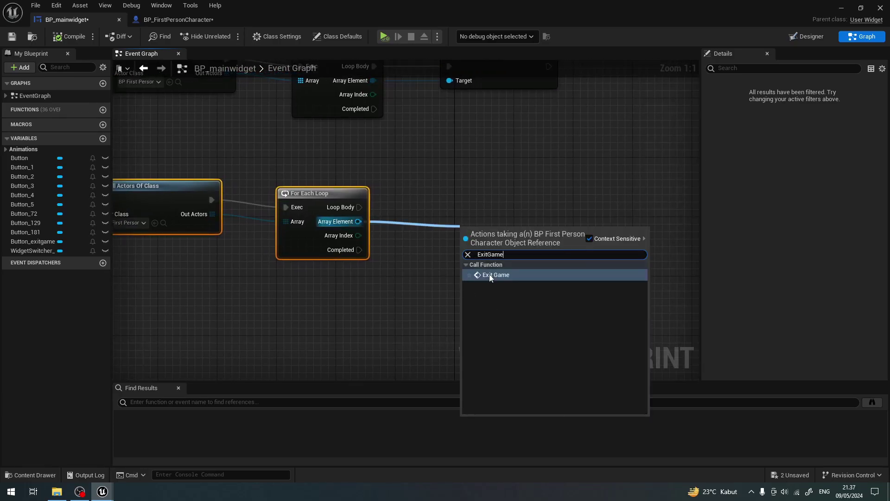
left_click(491, 275)
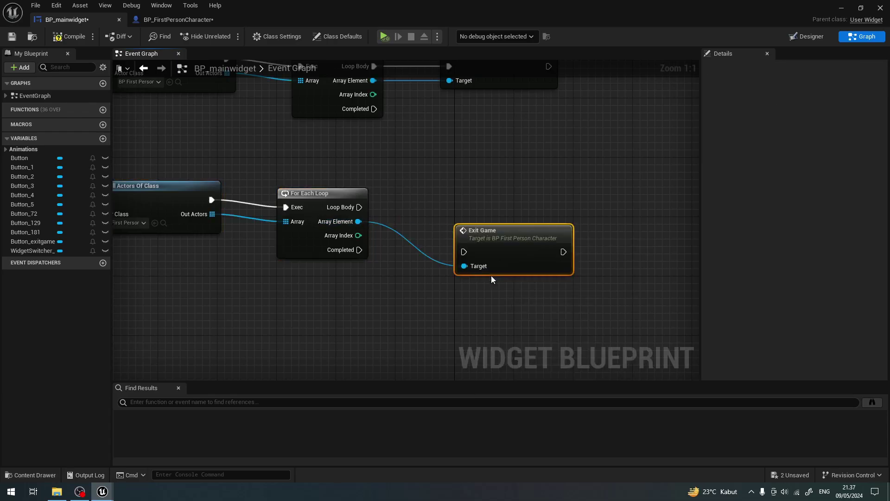
left_click_drag(359, 207, 464, 215)
scroll(480, 198, "down", 4)
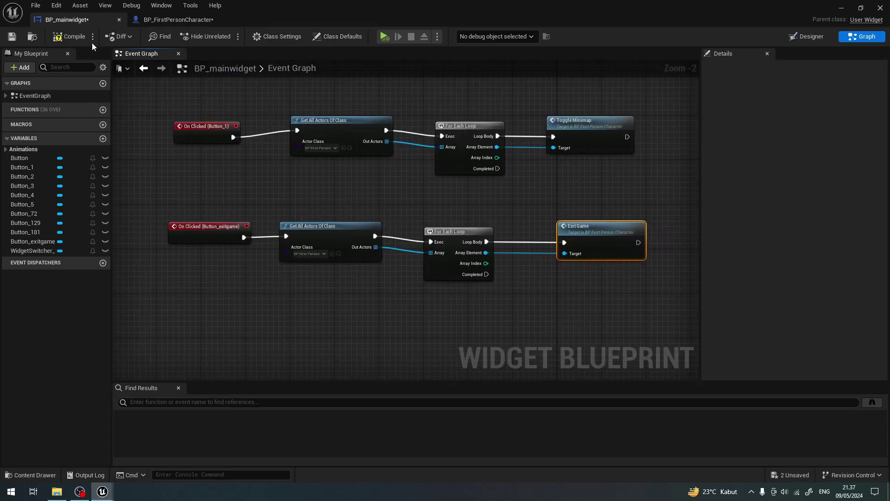
left_click(13, 36)
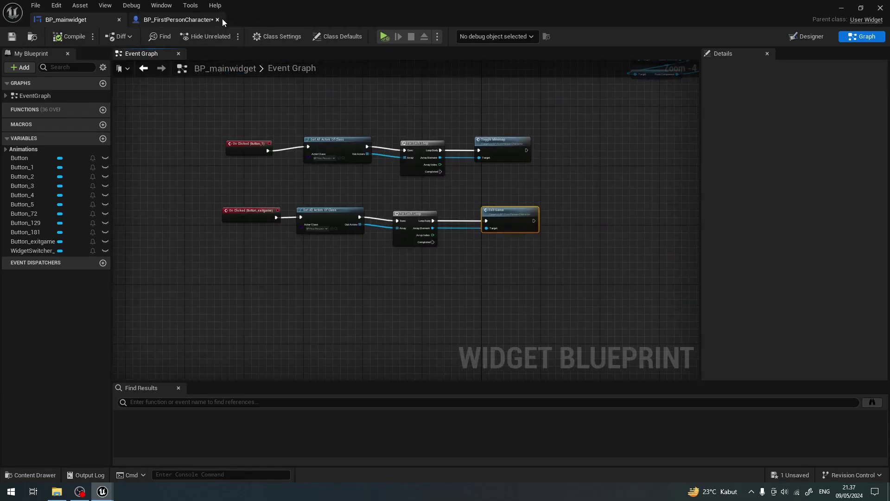
- Restore the editor window and open Content > Configurator > Blueprints > Widgets > BP_toppawn
left_click_drag(253, 5, 436, 49)
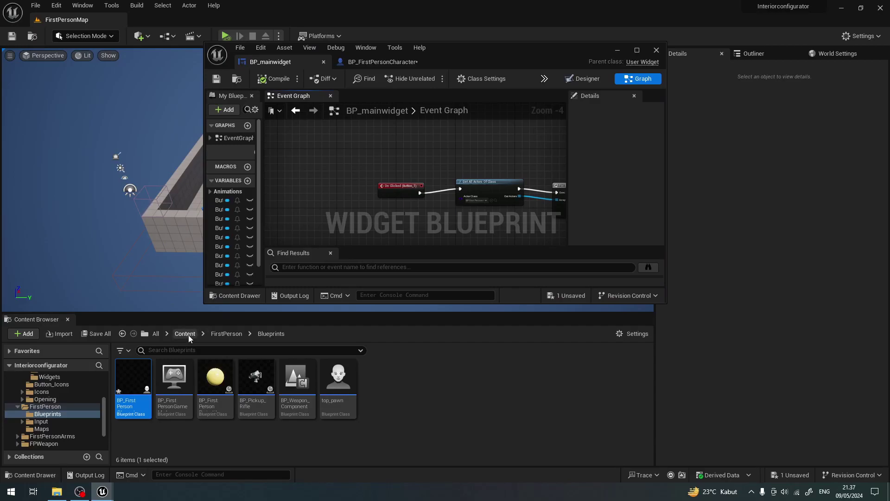
left_click(188, 335)
double_click(214, 387)
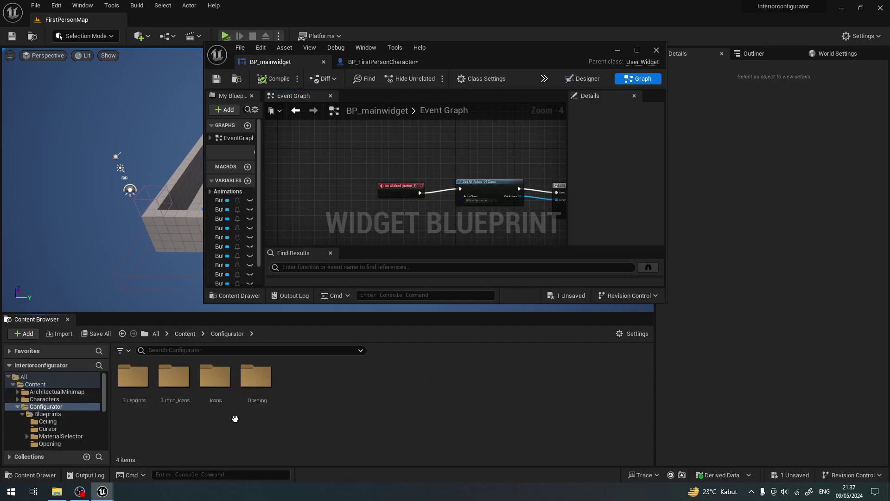
double_click(125, 394)
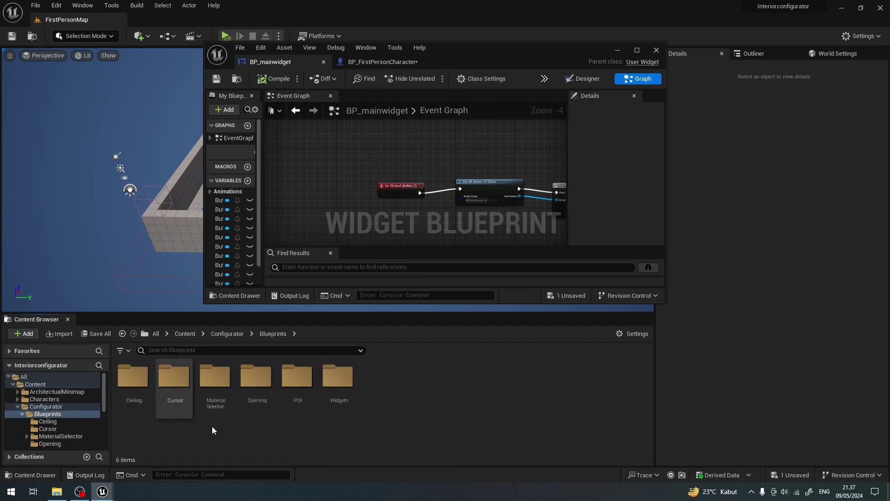
double_click(335, 382)
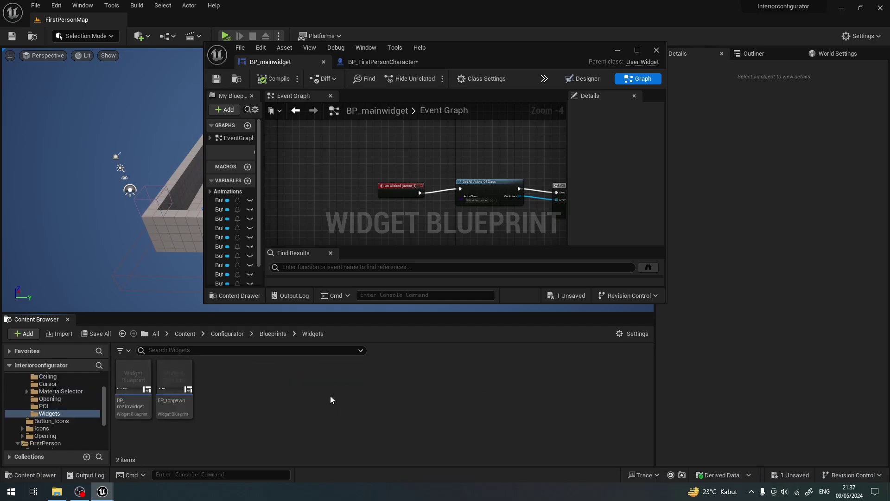
double_click(178, 382)
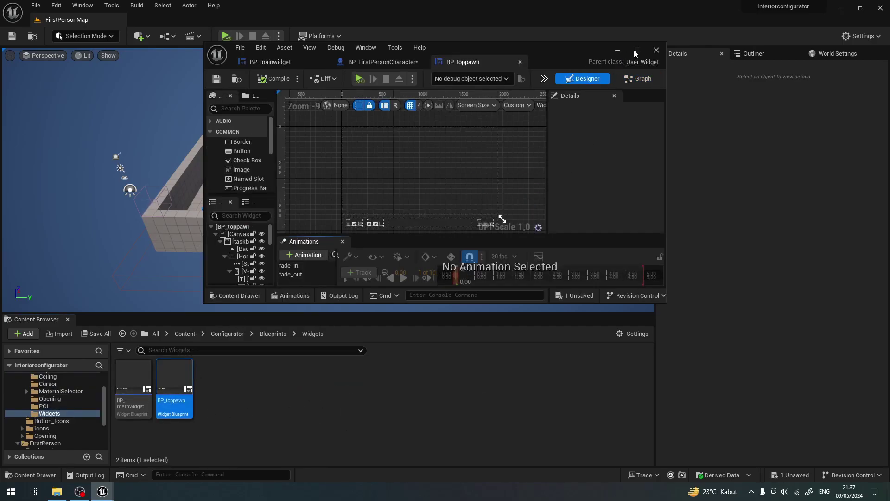
- Maximize the editor, zoom into the Option buttons, and select the exit door button Button_exitgame
left_click(637, 50)
scroll(419, 230, "up", 2)
scroll(392, 200, "up", 1)
scroll(373, 190, "up", 5)
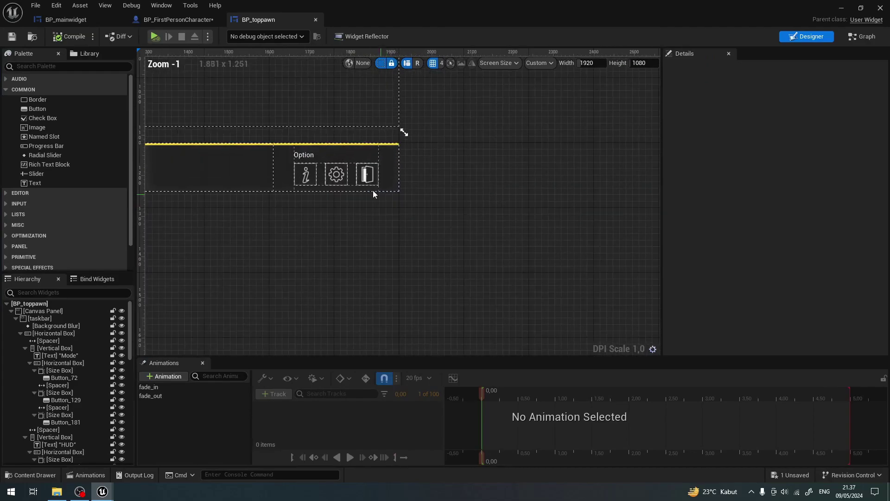
scroll(374, 194, "up", 3)
scroll(441, 255, "up", 3)
left_click(471, 242)
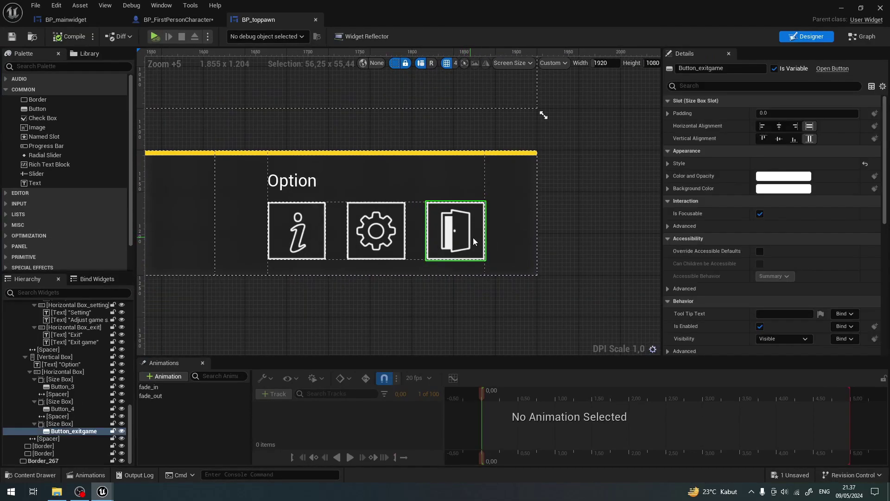
left_click_drag(885, 193, 886, 400)
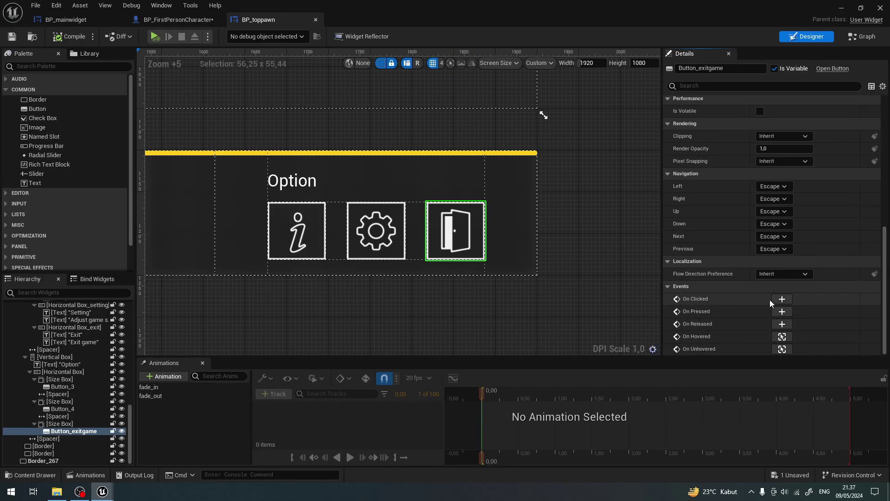
- Add Button_exitgame's On Clicked event driving a Get All Actors Of Class node
left_click(779, 300)
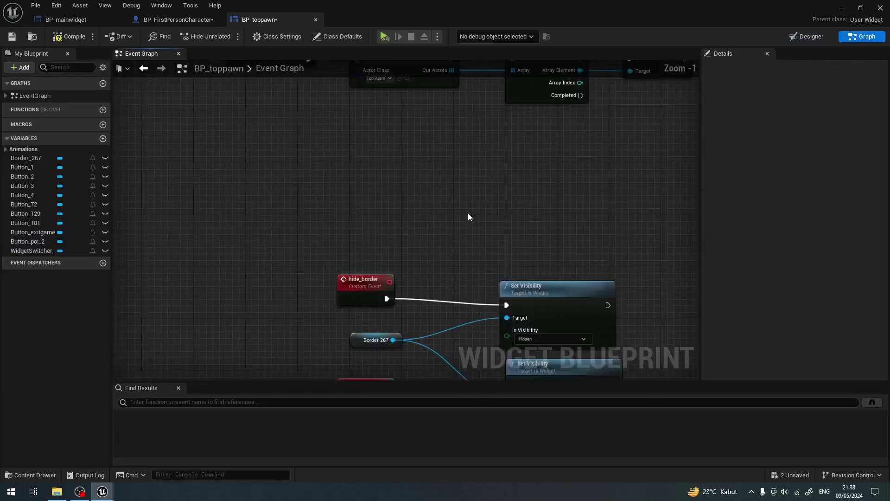
left_click_drag(351, 227, 436, 226)
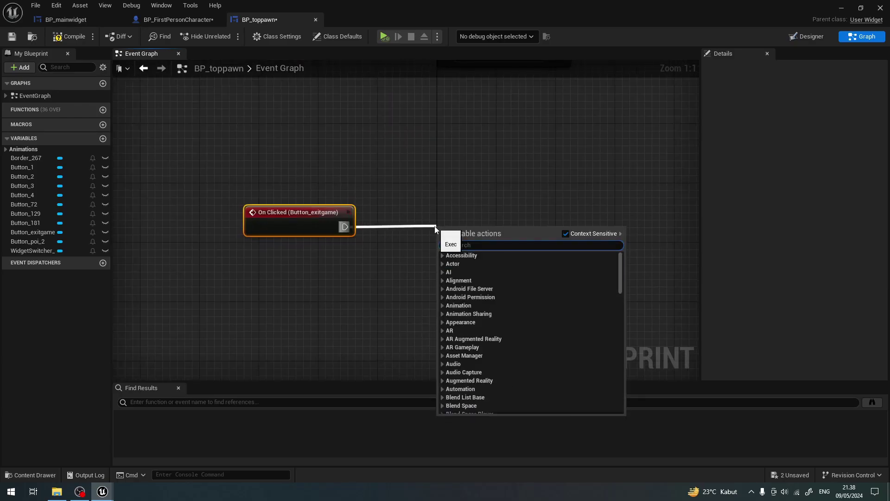
type("get all a")
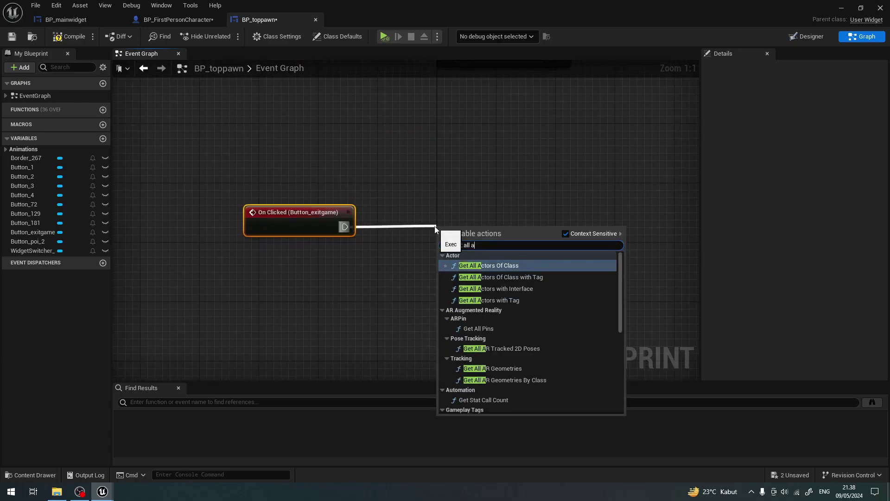
left_click(485, 264)
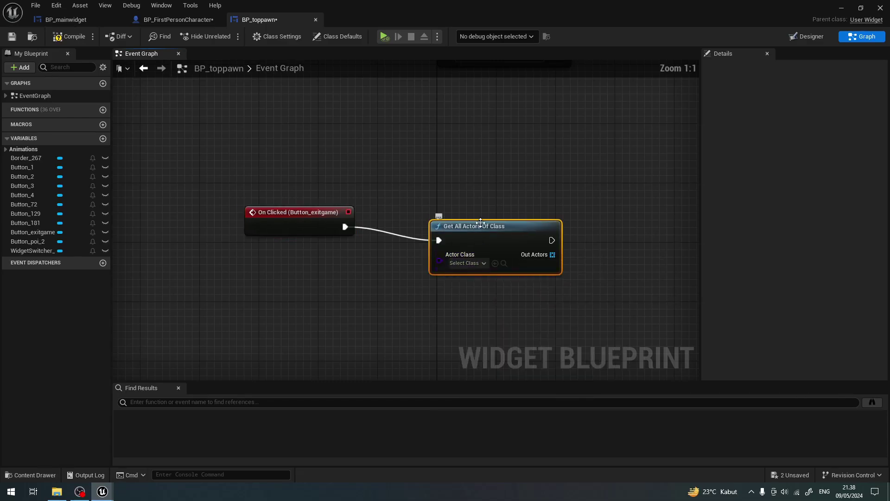
right_click_drag(407, 234, 379, 223)
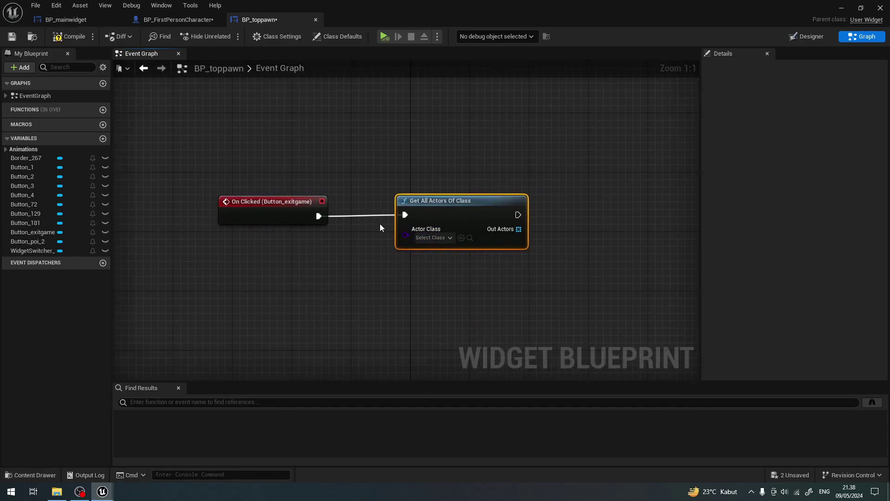
- Set the node's Actor Class to the top_pawn blueprint selected in the Content Browser
left_click(439, 242)
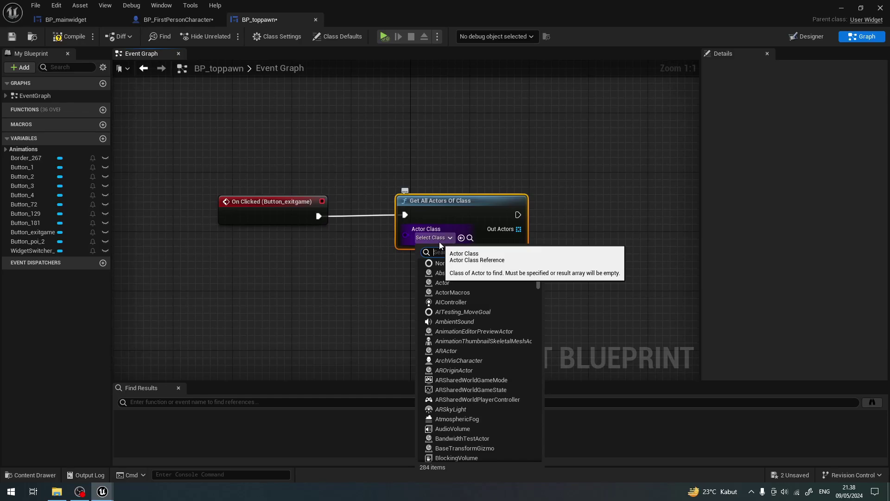
type("bp_")
key("BackSpace")
key("BackSpace")
key("BackSpace")
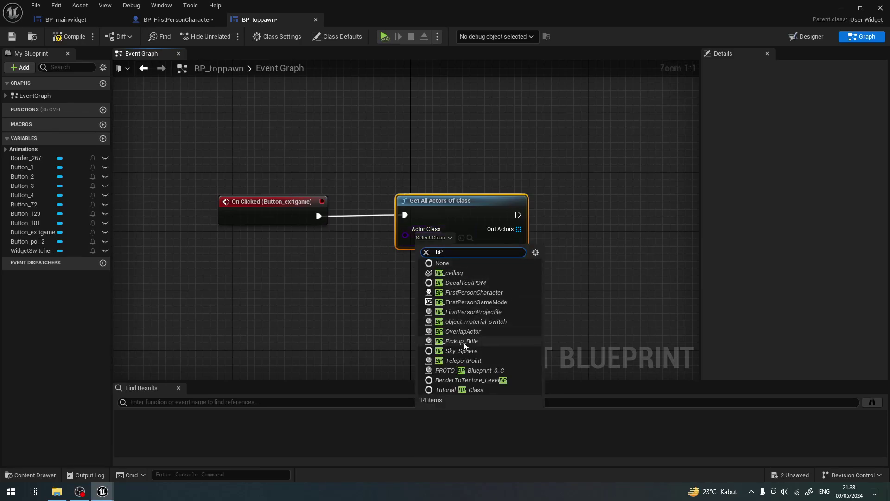
key("super+Down")
left_click(338, 378)
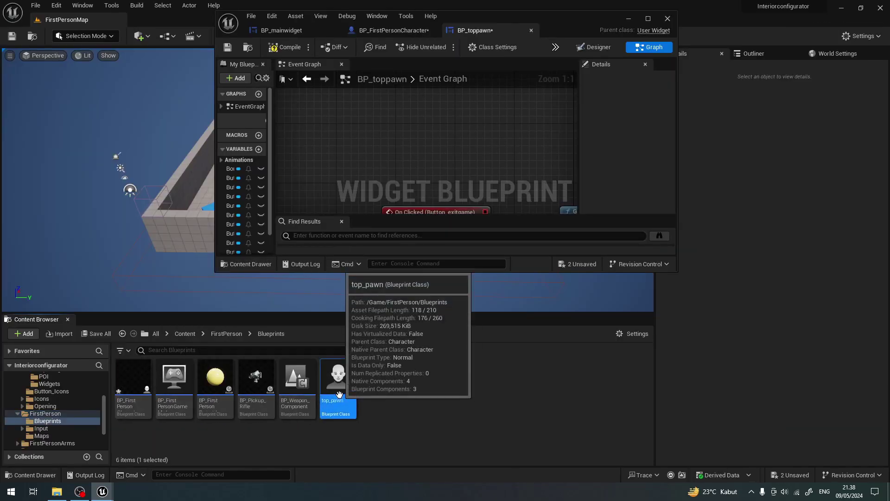
left_click(649, 18)
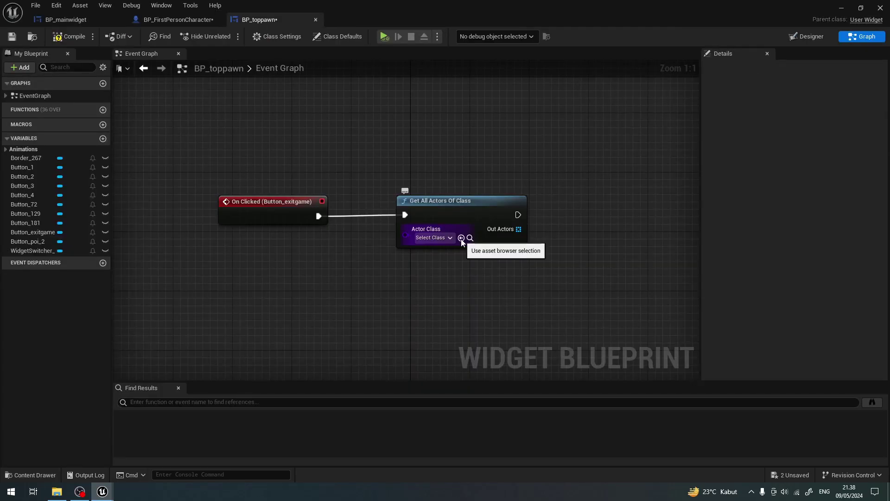
left_click(462, 238)
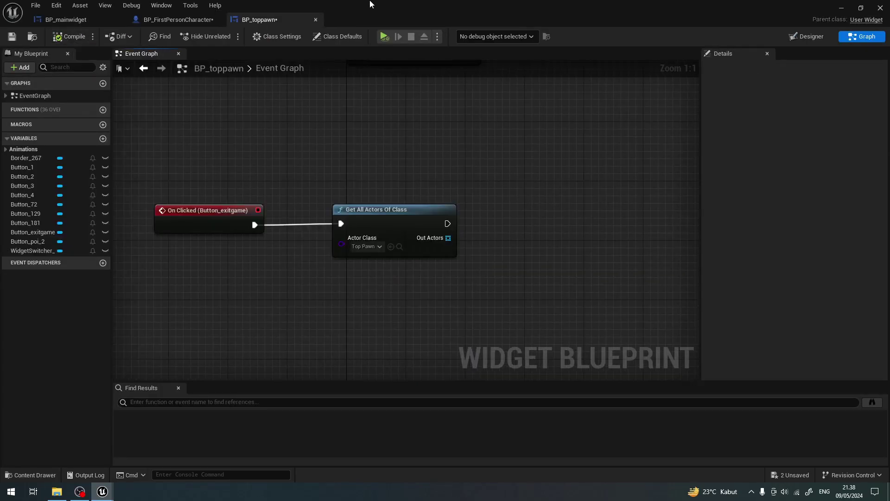
left_click_drag(370, 4, 370, 12)
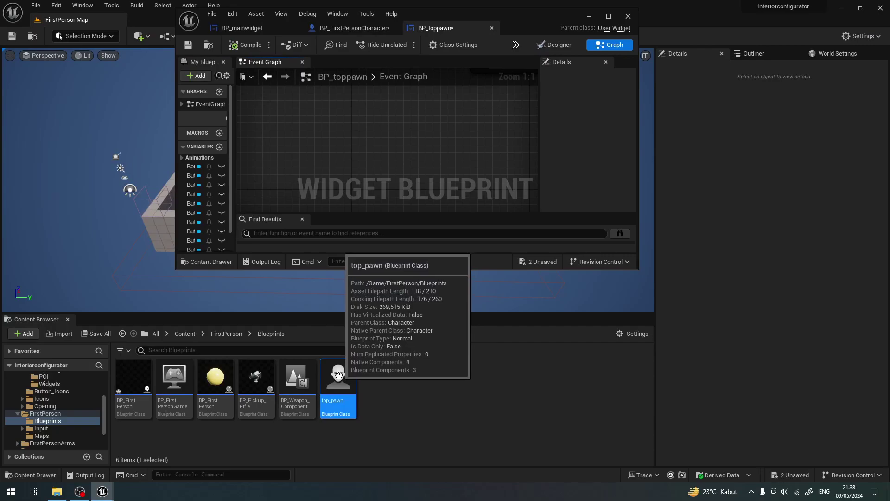
- Open the top_pawn blueprint and find an empty area in its Event Graph
double_click(339, 385)
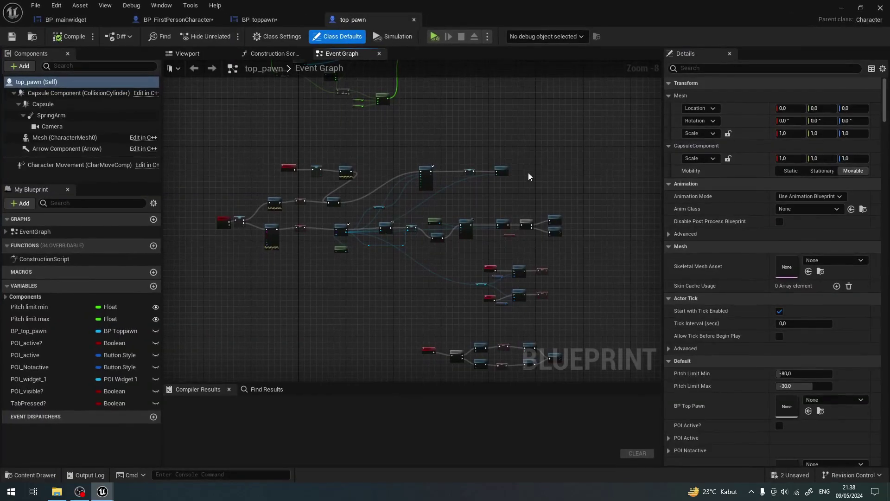
scroll(464, 210, "down", 2)
scroll(349, 229, "up", 7)
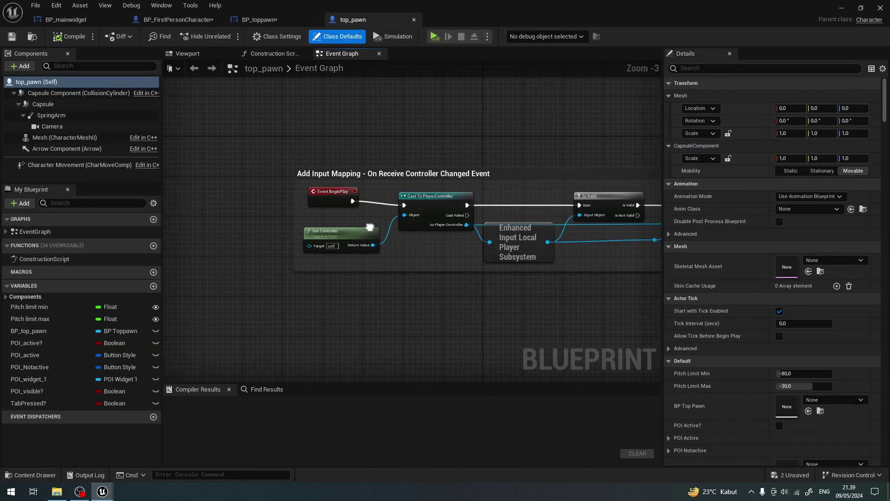
right_click_drag(351, 227, 392, 144)
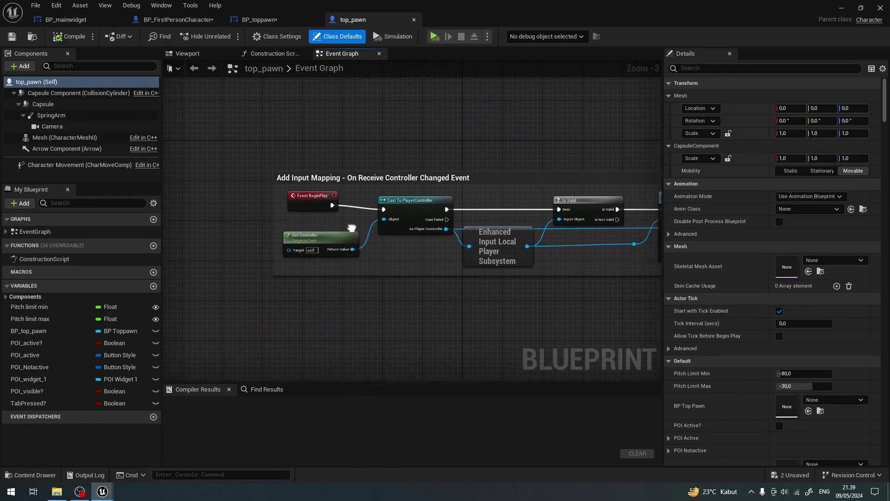
scroll(389, 178, "down", 2)
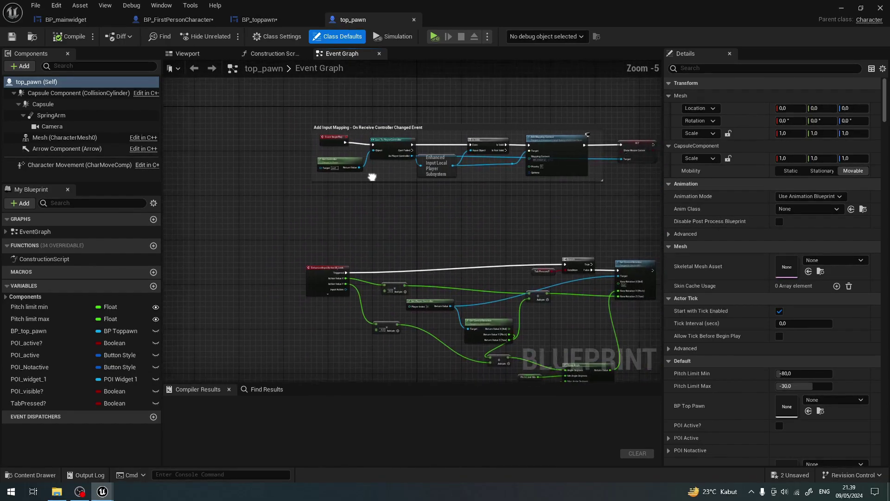
left_click(349, 205)
scroll(345, 191, "up", 5)
scroll(353, 209, "down", 2)
scroll(284, 258, "down", 3)
- Add a custom event named ExitGame
right_click(283, 260)
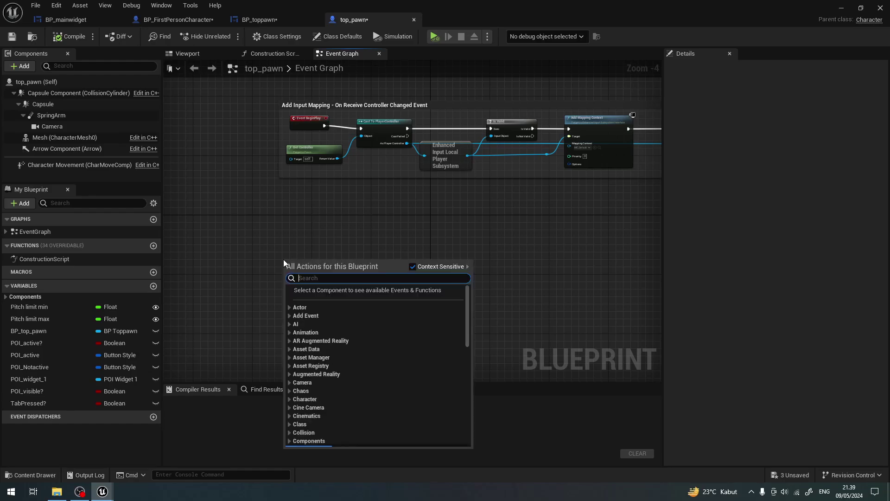
type("c")
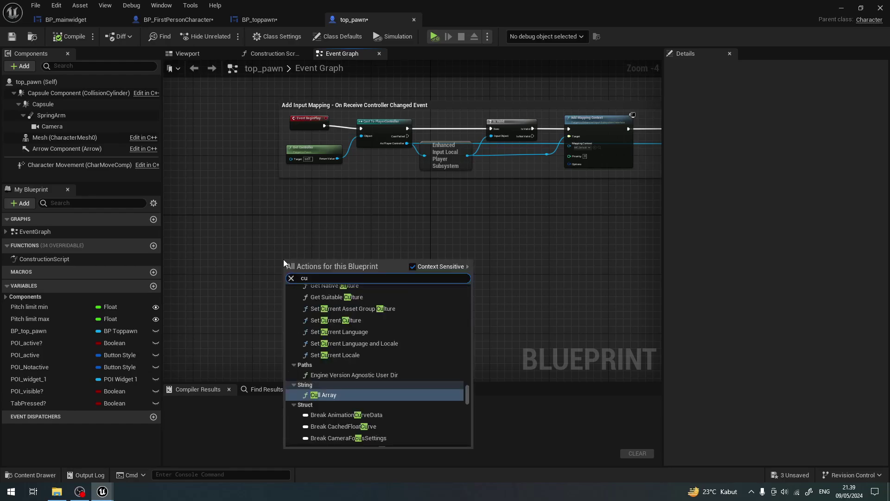
type("ustom")
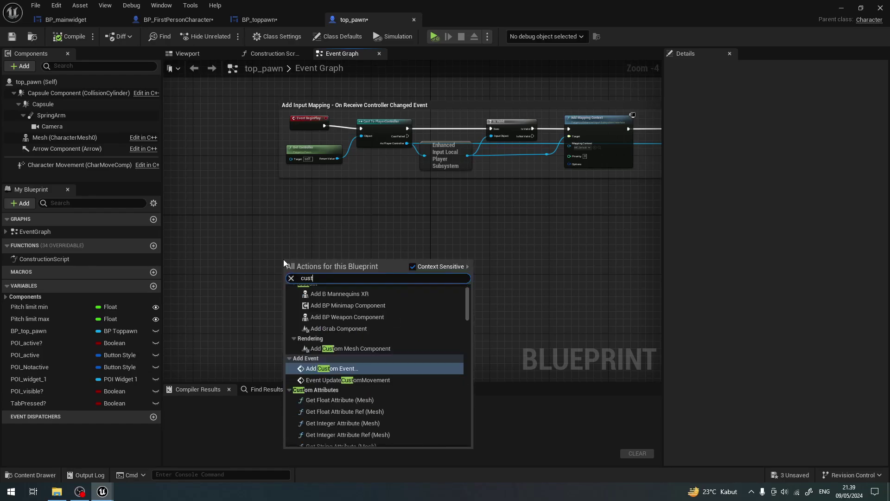
left_click(332, 368)
scroll(337, 263, "up", 4)
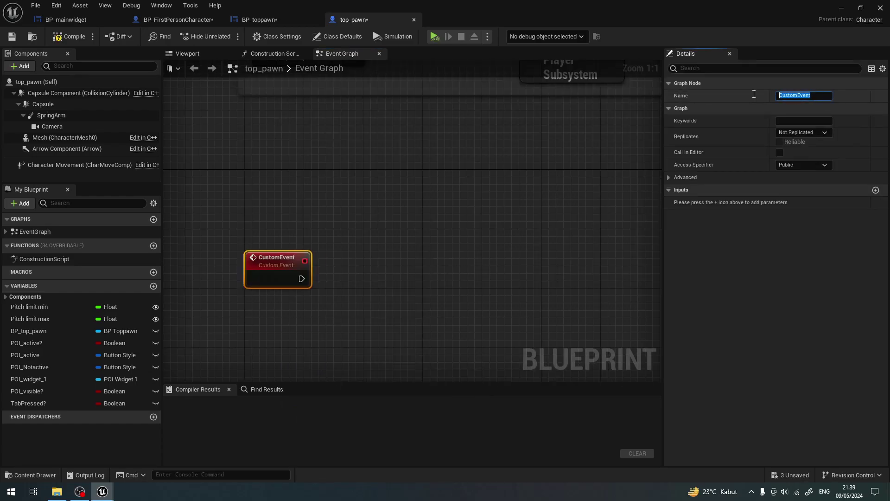
type("ExitGame")
key("Return")
- Connect ExitGame to a Quit Game node, compile top_pawn, and return to BP_toppawn
left_click_drag(277, 257, 344, 246)
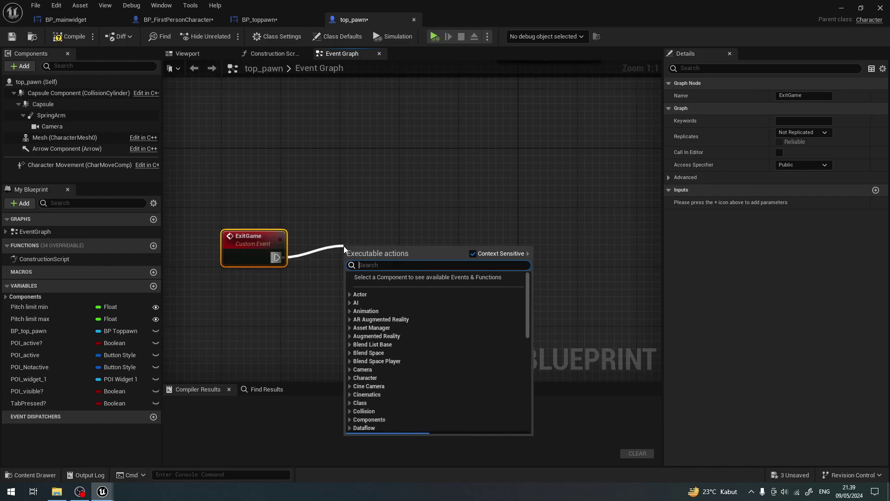
type("qui")
left_click(377, 354)
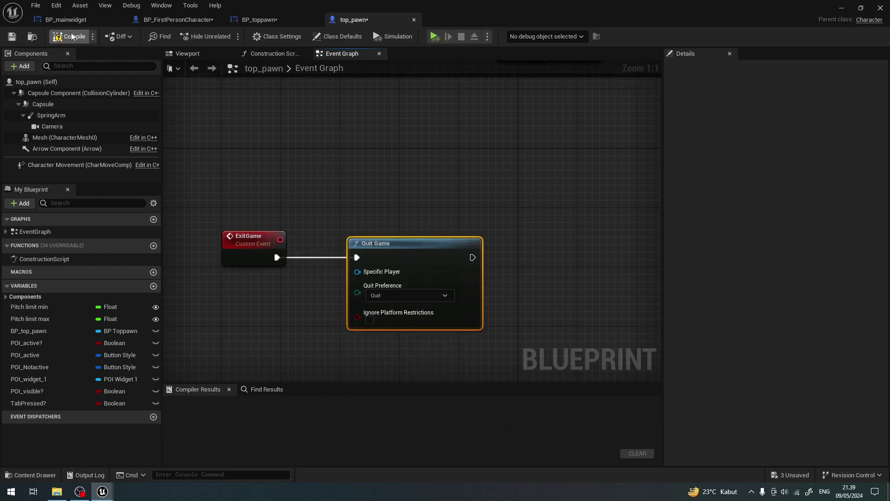
left_click(72, 36)
left_click(253, 237)
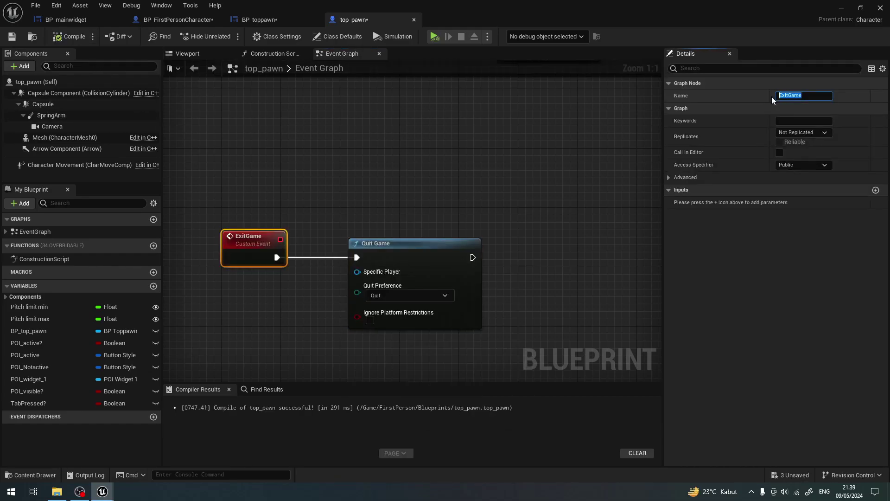
left_click(274, 22)
- Add a For Each Loop fed by Get All Actors Of Class's Out Actors
right_click_drag(450, 235, 357, 184)
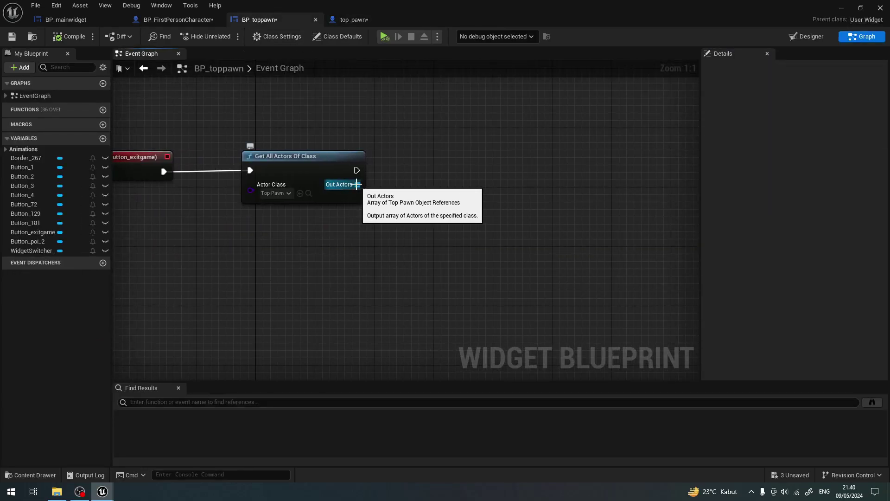
left_click_drag(356, 184, 424, 221)
type("fo")
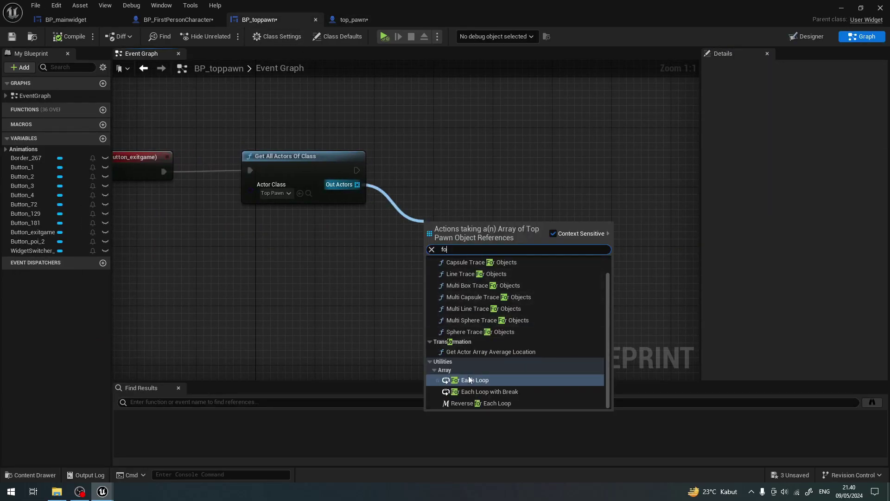
left_click(469, 379)
left_click_drag(459, 231, 458, 171)
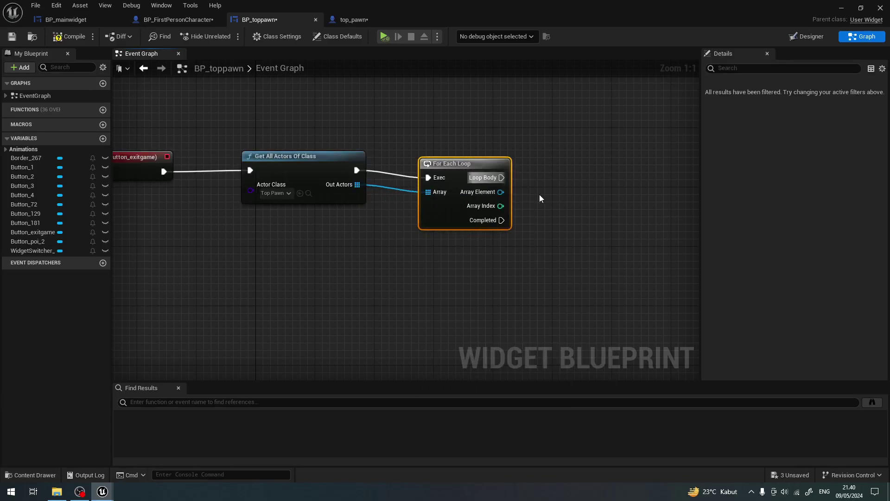
right_click_drag(540, 198, 417, 199)
- Call Exit Game on each Array Element from Loop Body, then compile and save BP_toppawn
left_click_drag(379, 198, 474, 221)
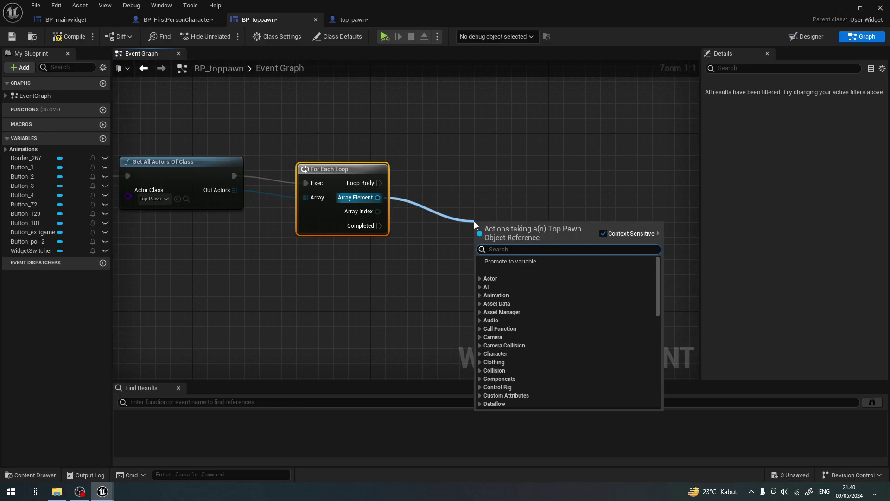
type("ExitGame")
left_click_drag(513, 240, 513, 195)
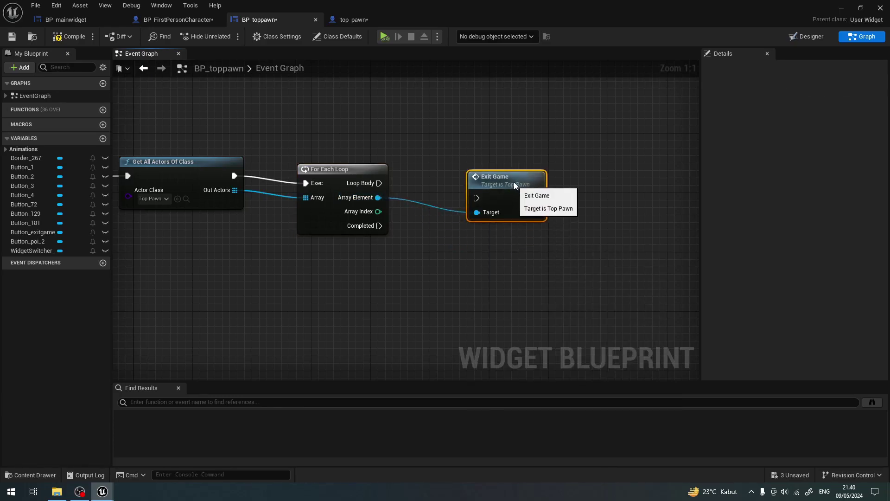
left_click_drag(380, 182, 483, 201)
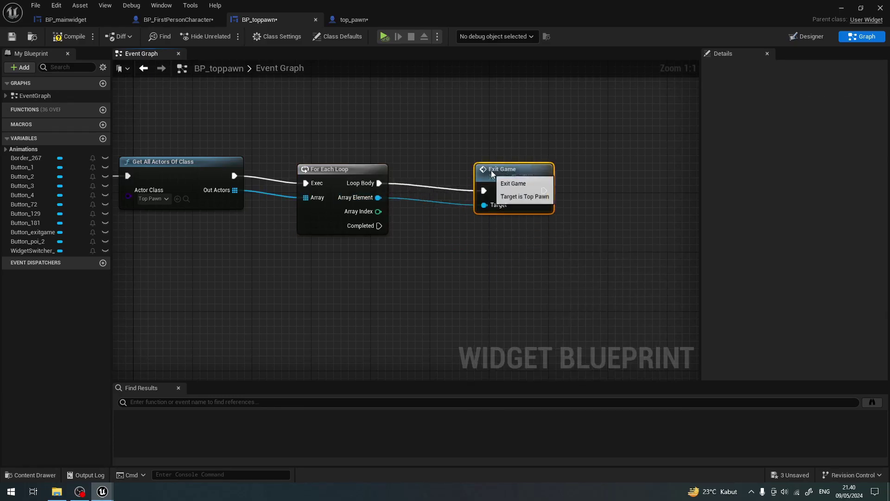
scroll(504, 219, "down", 2)
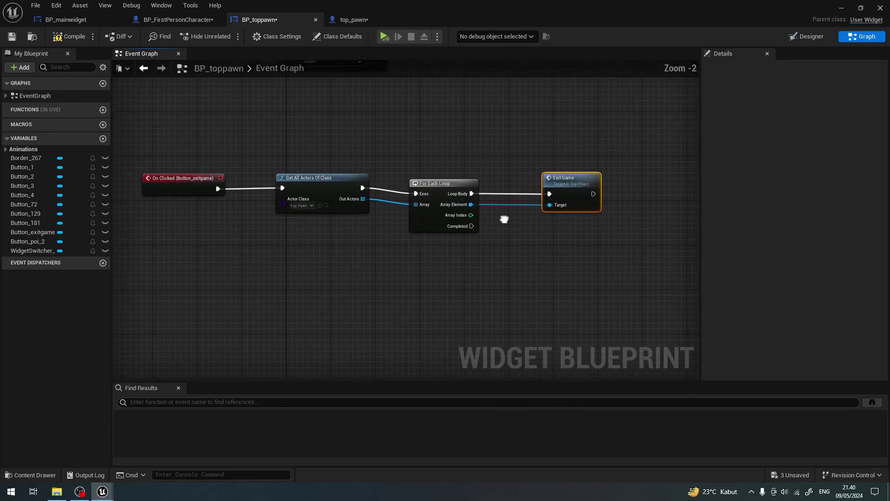
left_click(72, 38)
left_click(14, 37)
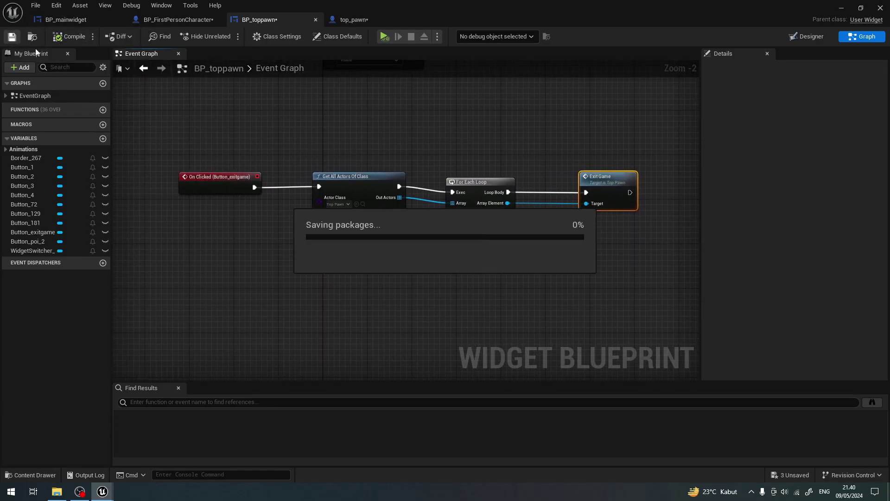
left_click(437, 37)
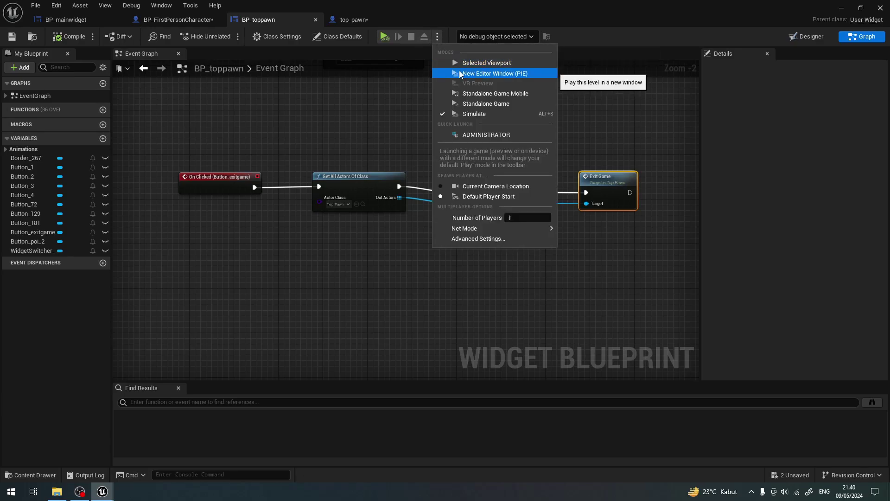
left_click(461, 73)
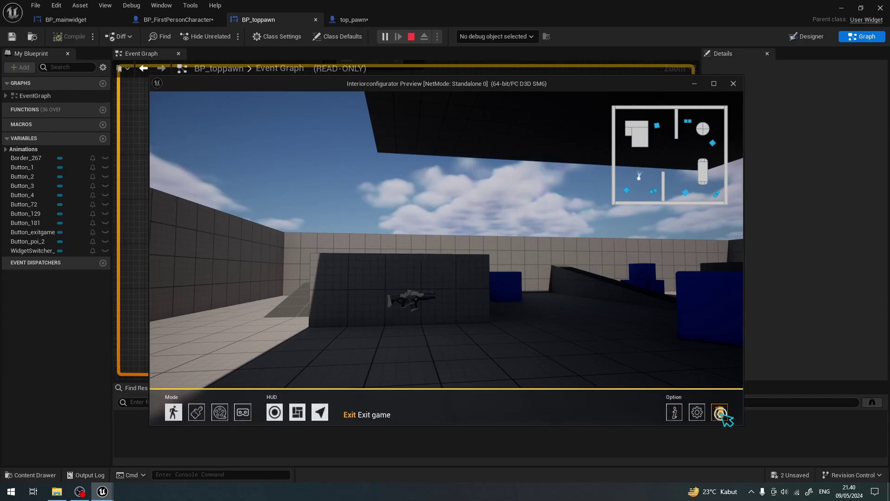
left_click(723, 415)
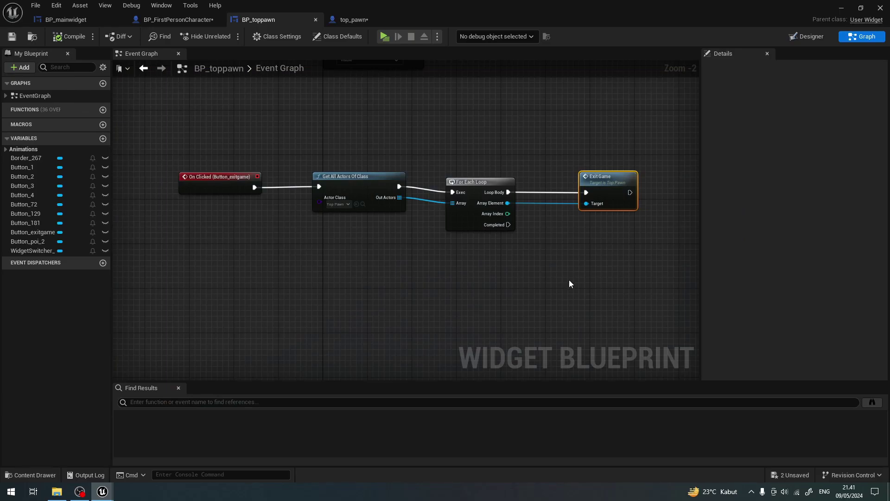
right_click_drag(569, 280, 553, 283)
left_click(385, 37)
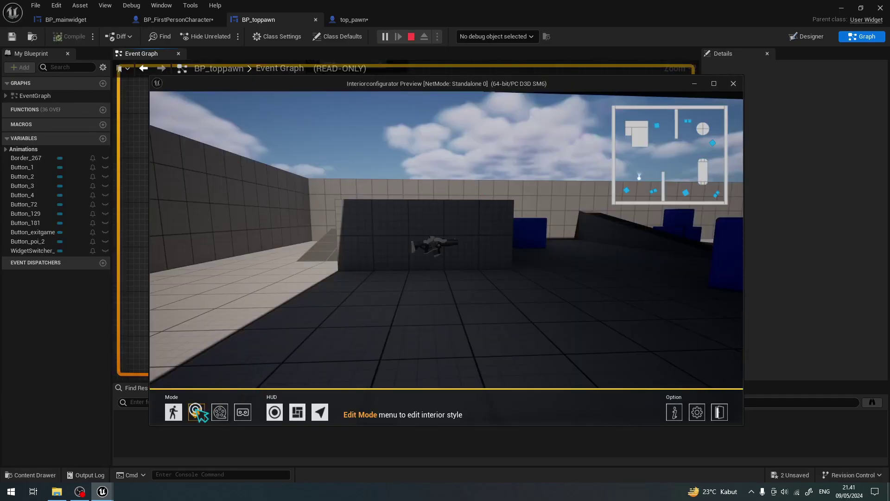
left_click(197, 411)
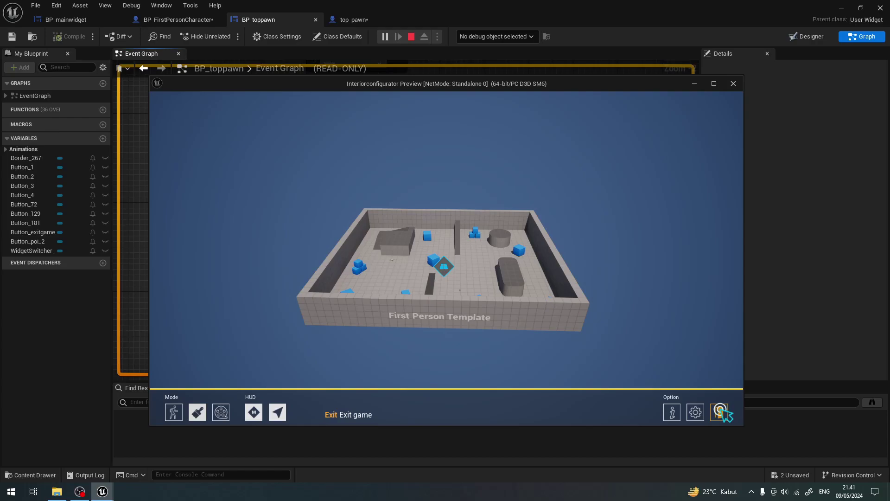
left_click(720, 411)
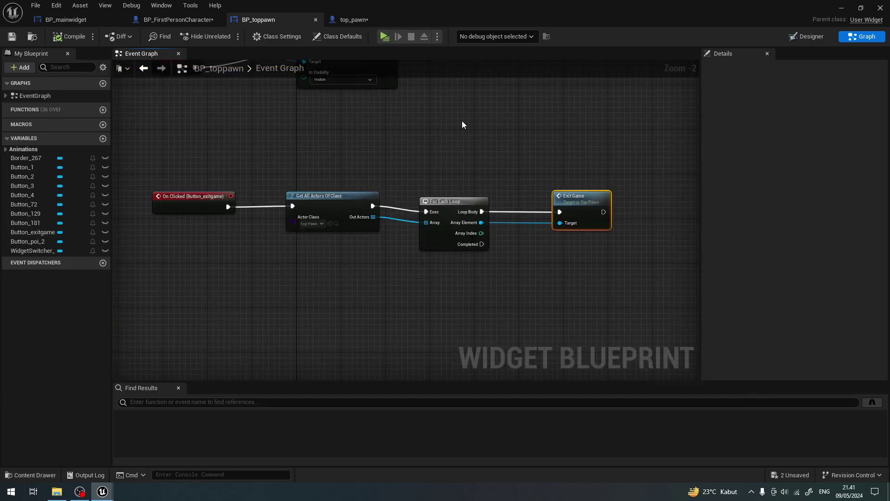
- Return to the main level editor showing FirstPersonMap and the FirstPerson Blueprints folder
key("alt+Tab")
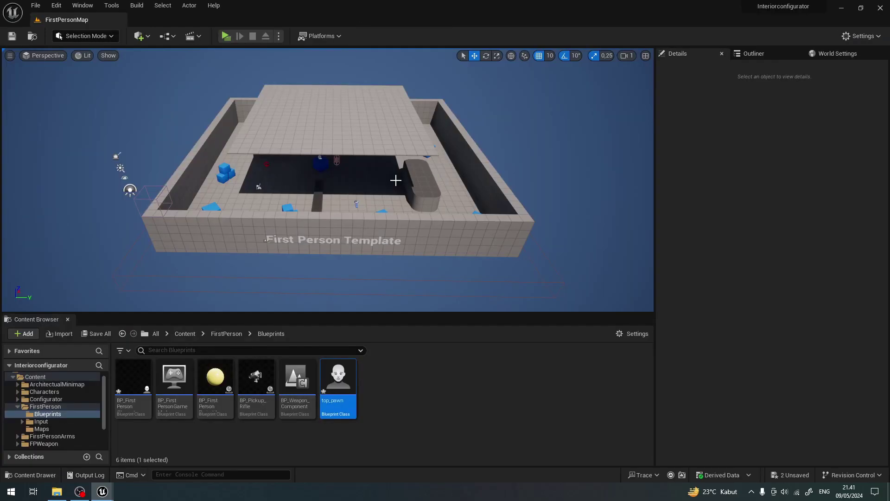